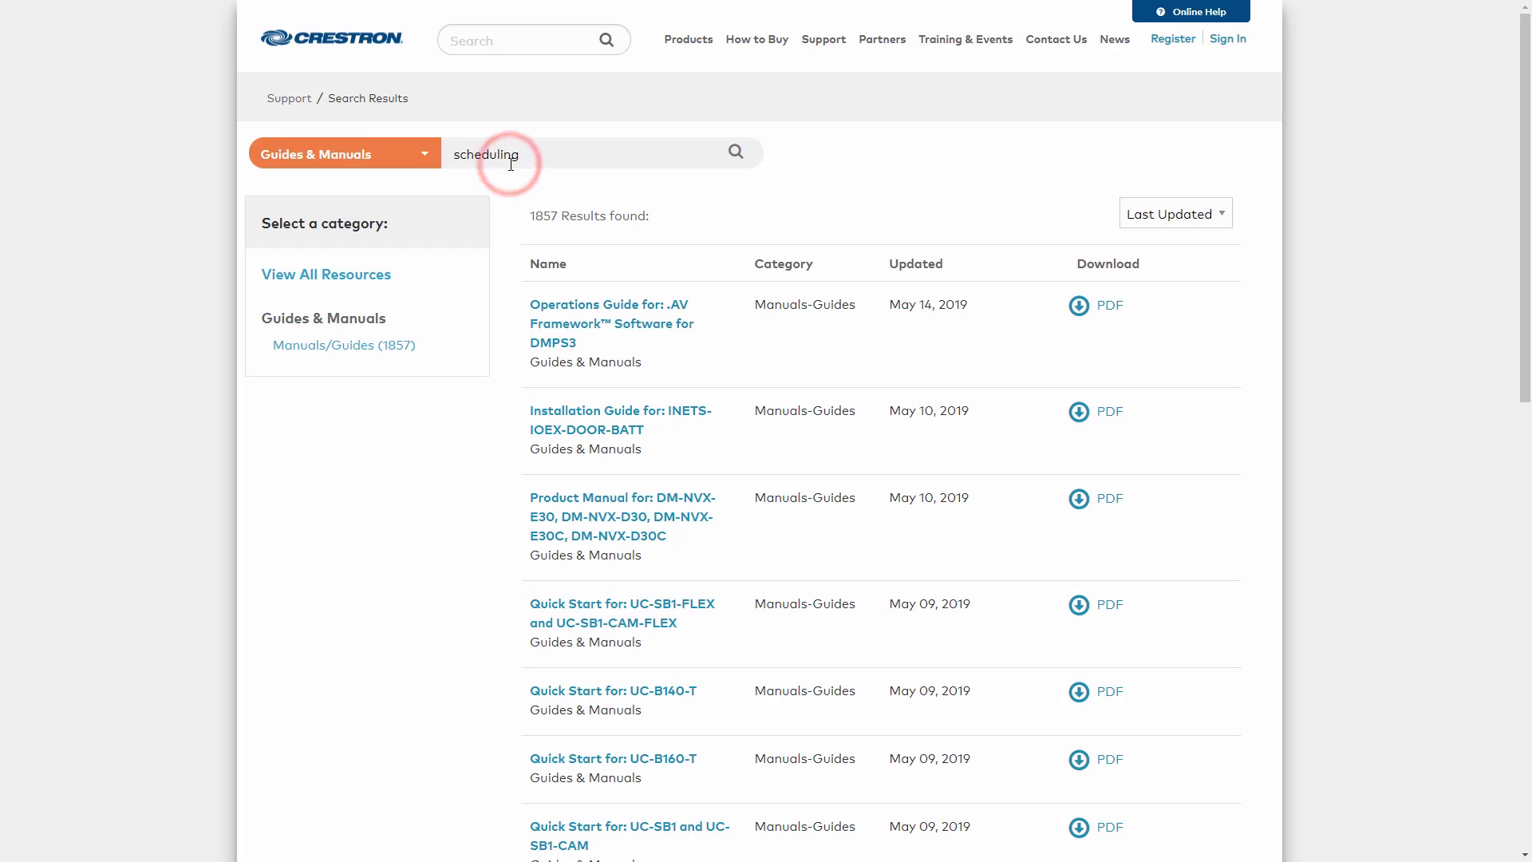
Search the guides and manuals for "scheduling" and open the Operations Guide for Crestron Room Scheduling Panels
key("Return")
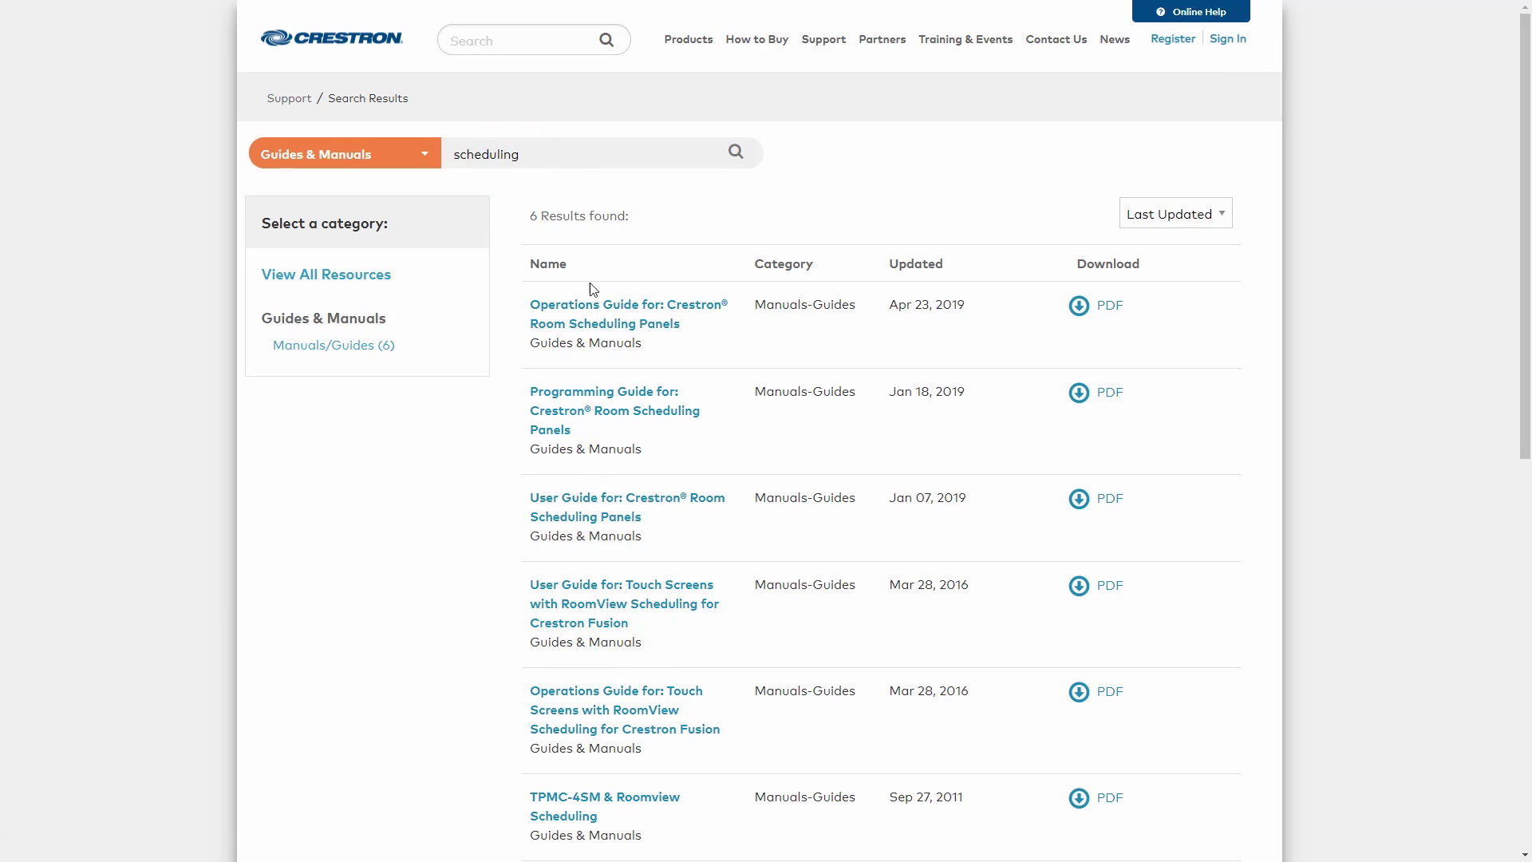
left_click(615, 325)
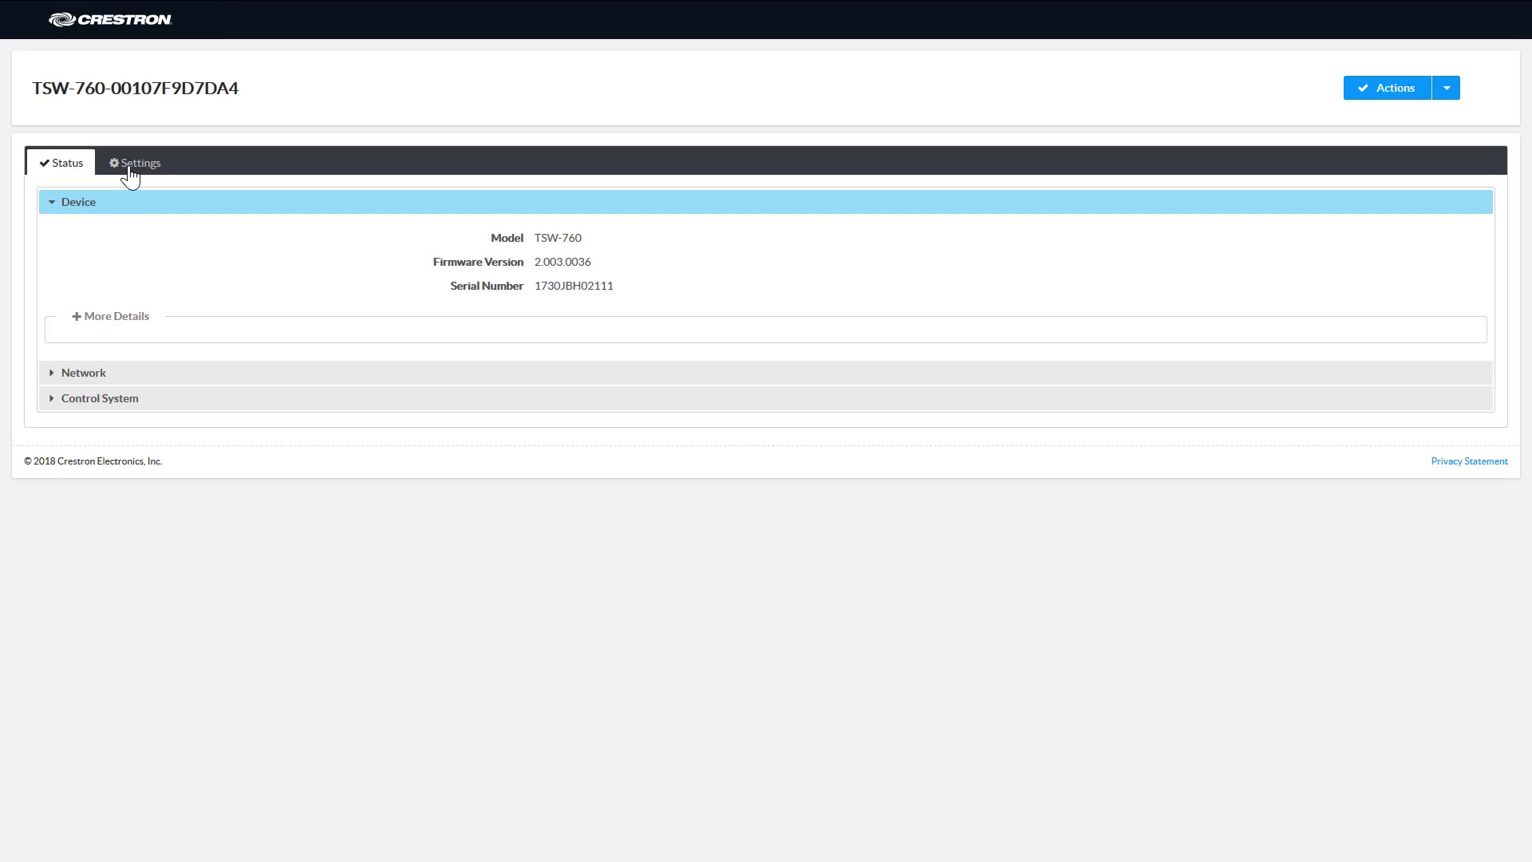
Set the TSW-760 panel's Application Mode to Crestron Default, save the changes and reboot the device
left_click(130, 172)
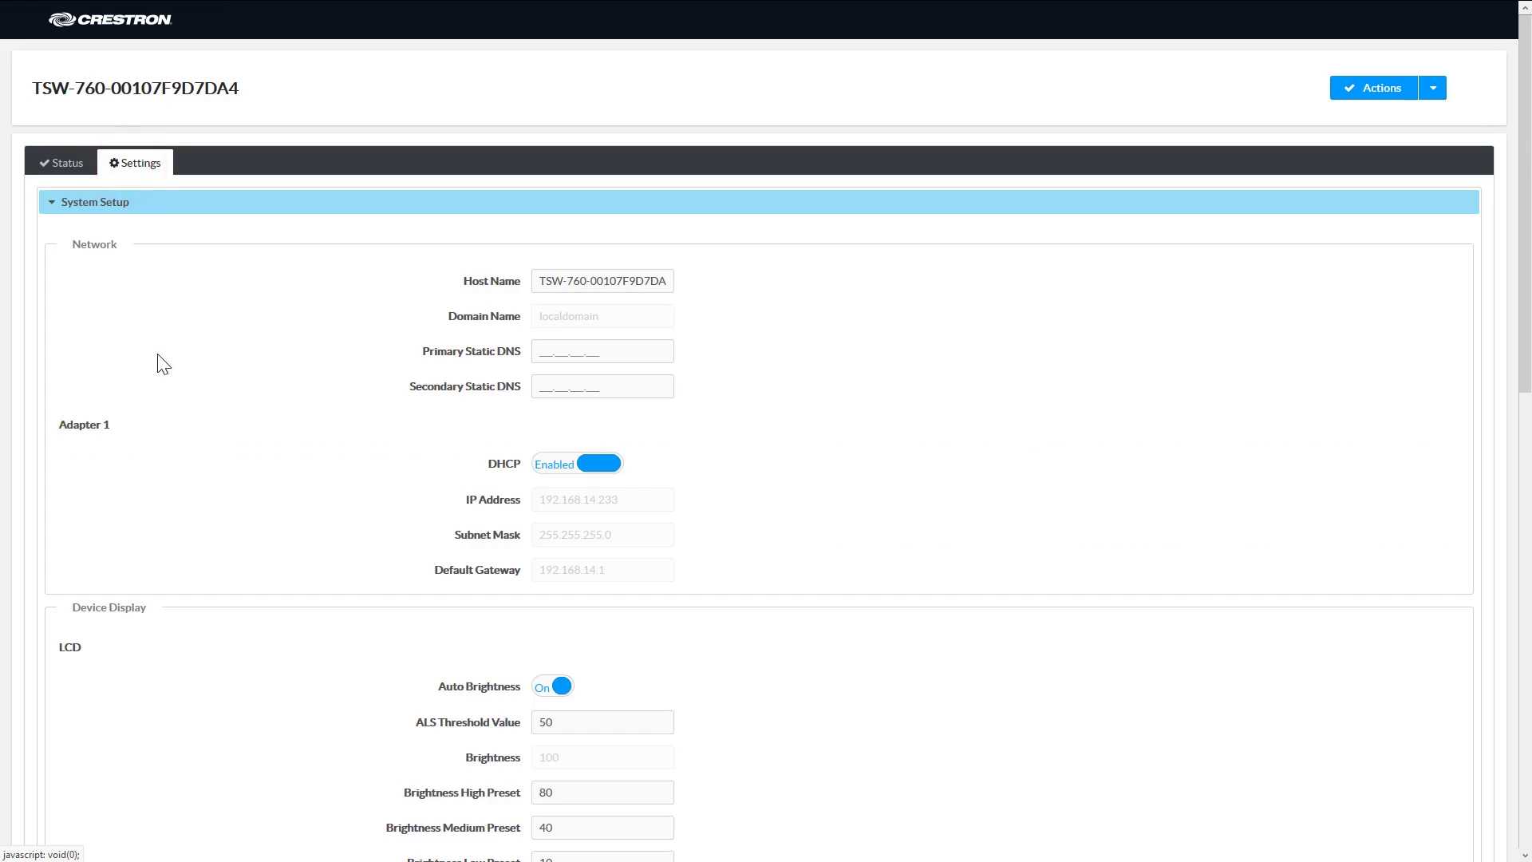
scroll(159, 363, "down", 4)
scroll(160, 365, "down", 8)
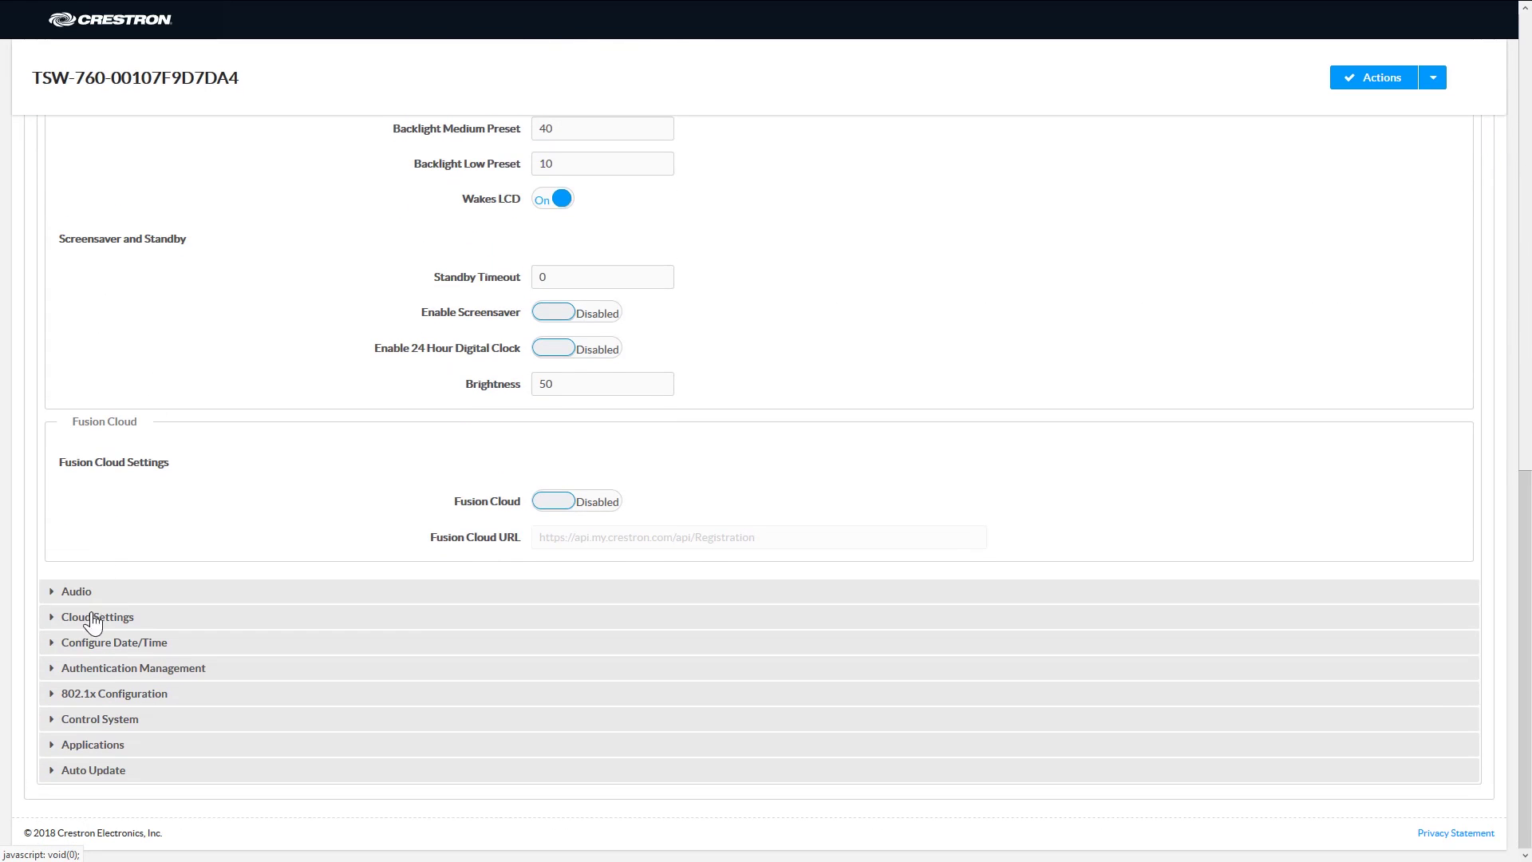
left_click(89, 749)
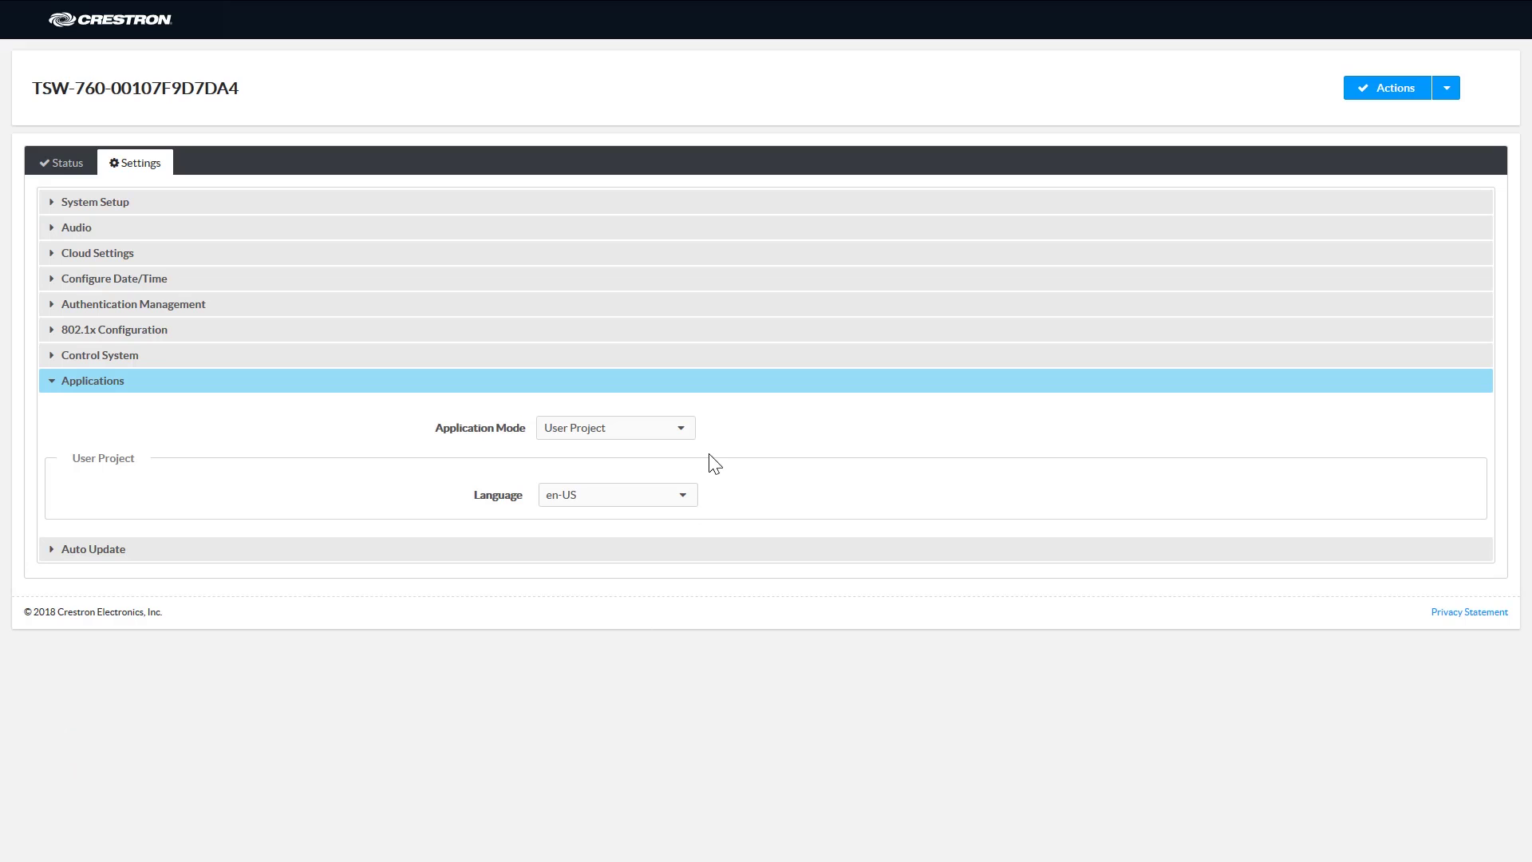
left_click(682, 431)
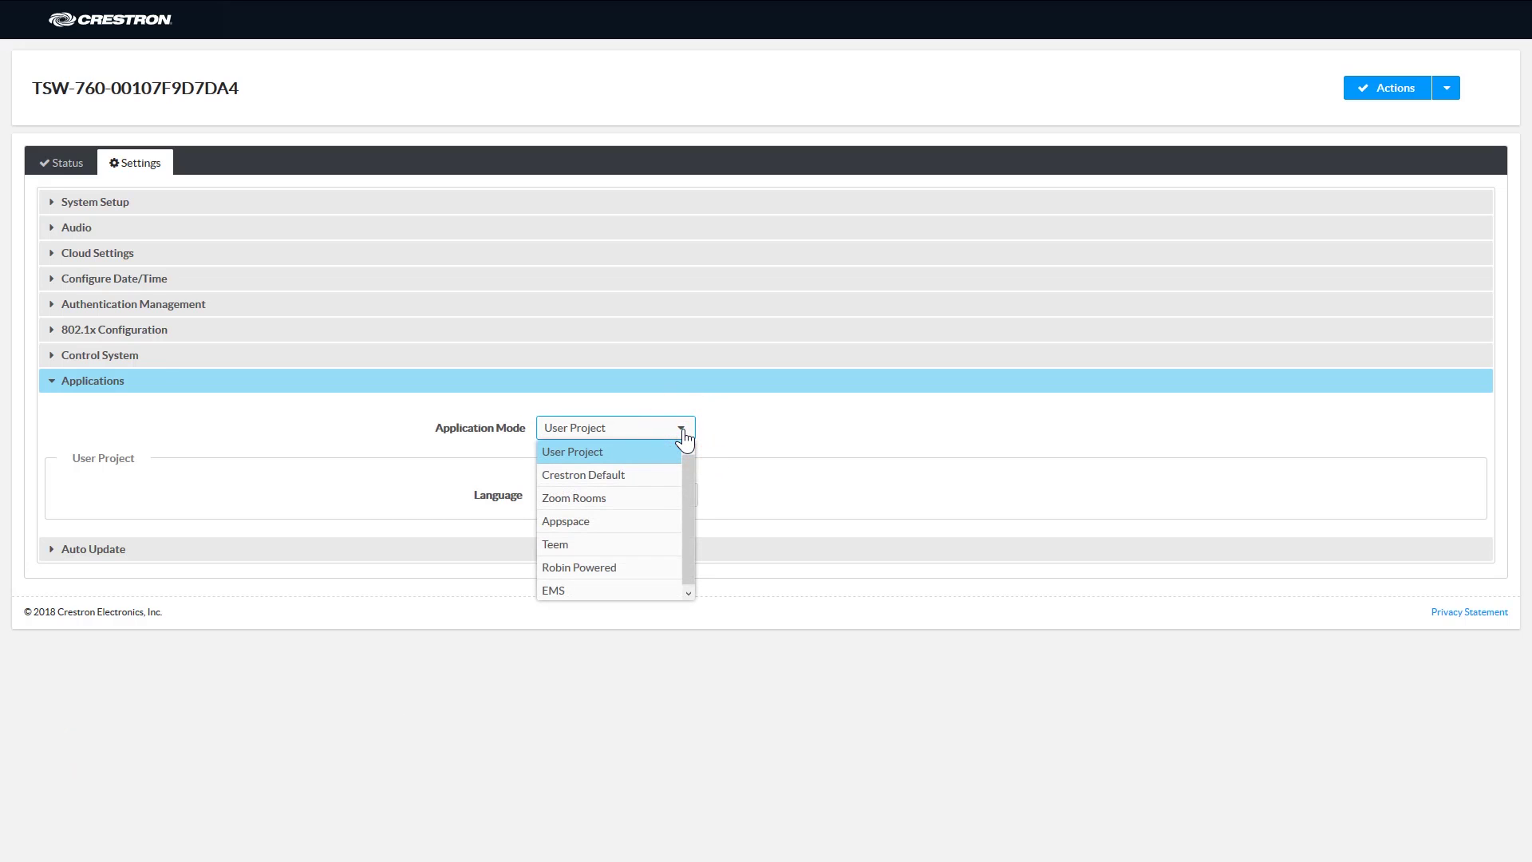
left_click(613, 481)
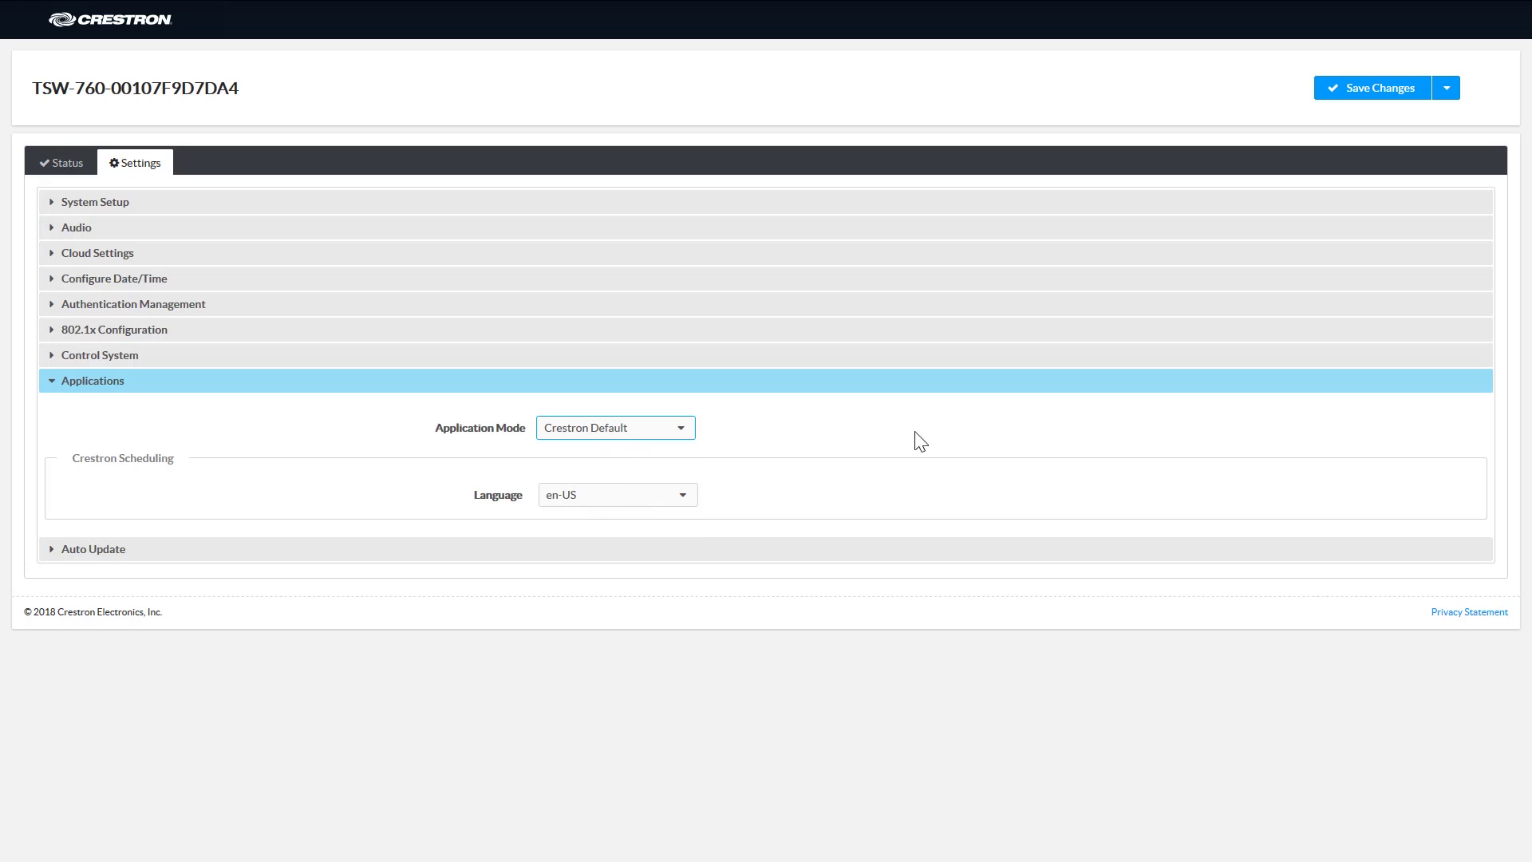
left_click(1337, 93)
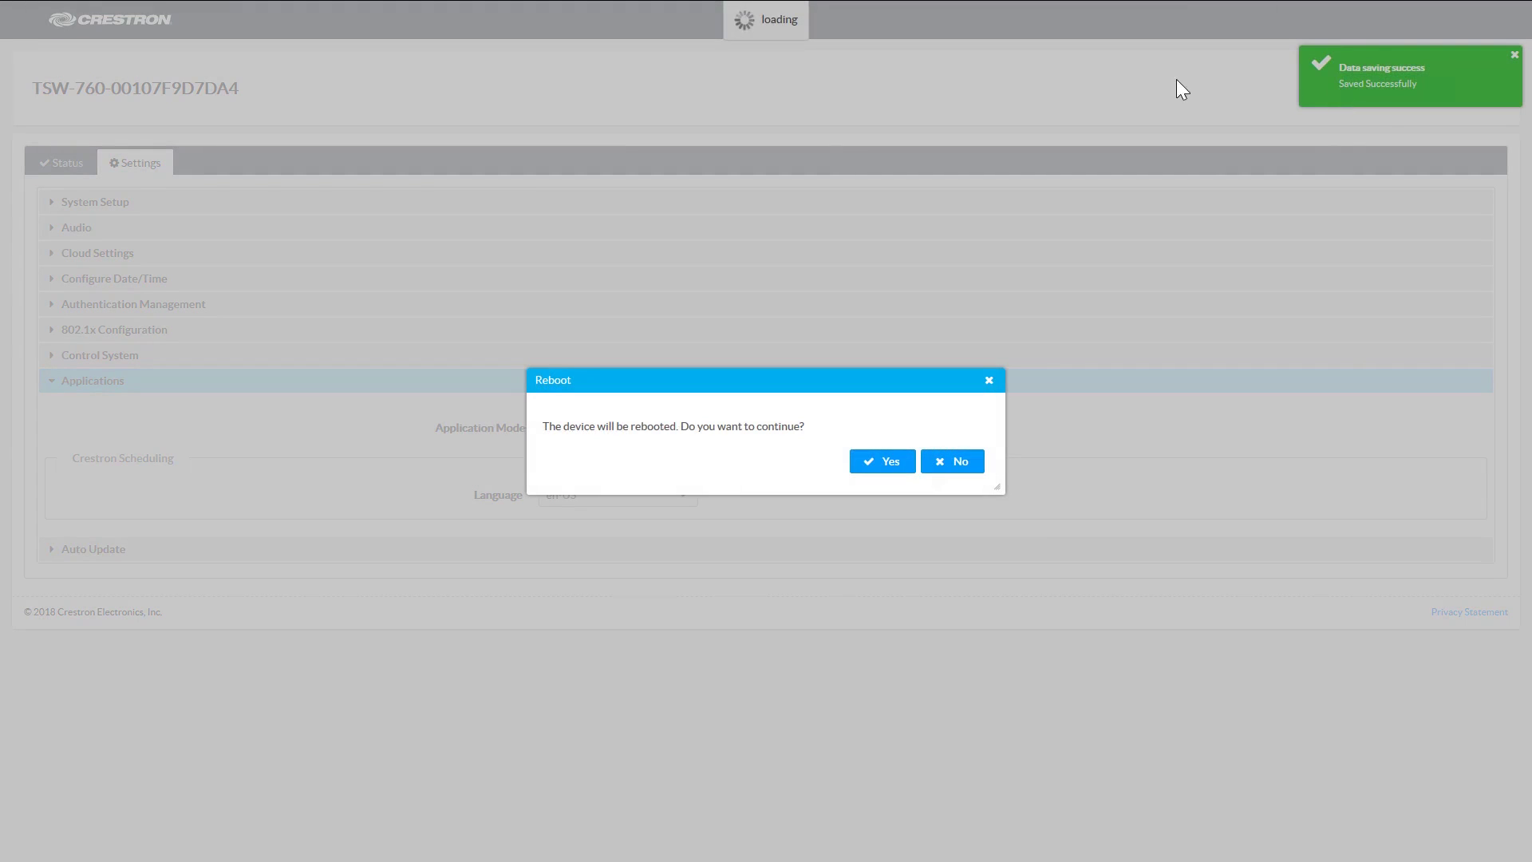
left_click(877, 463)
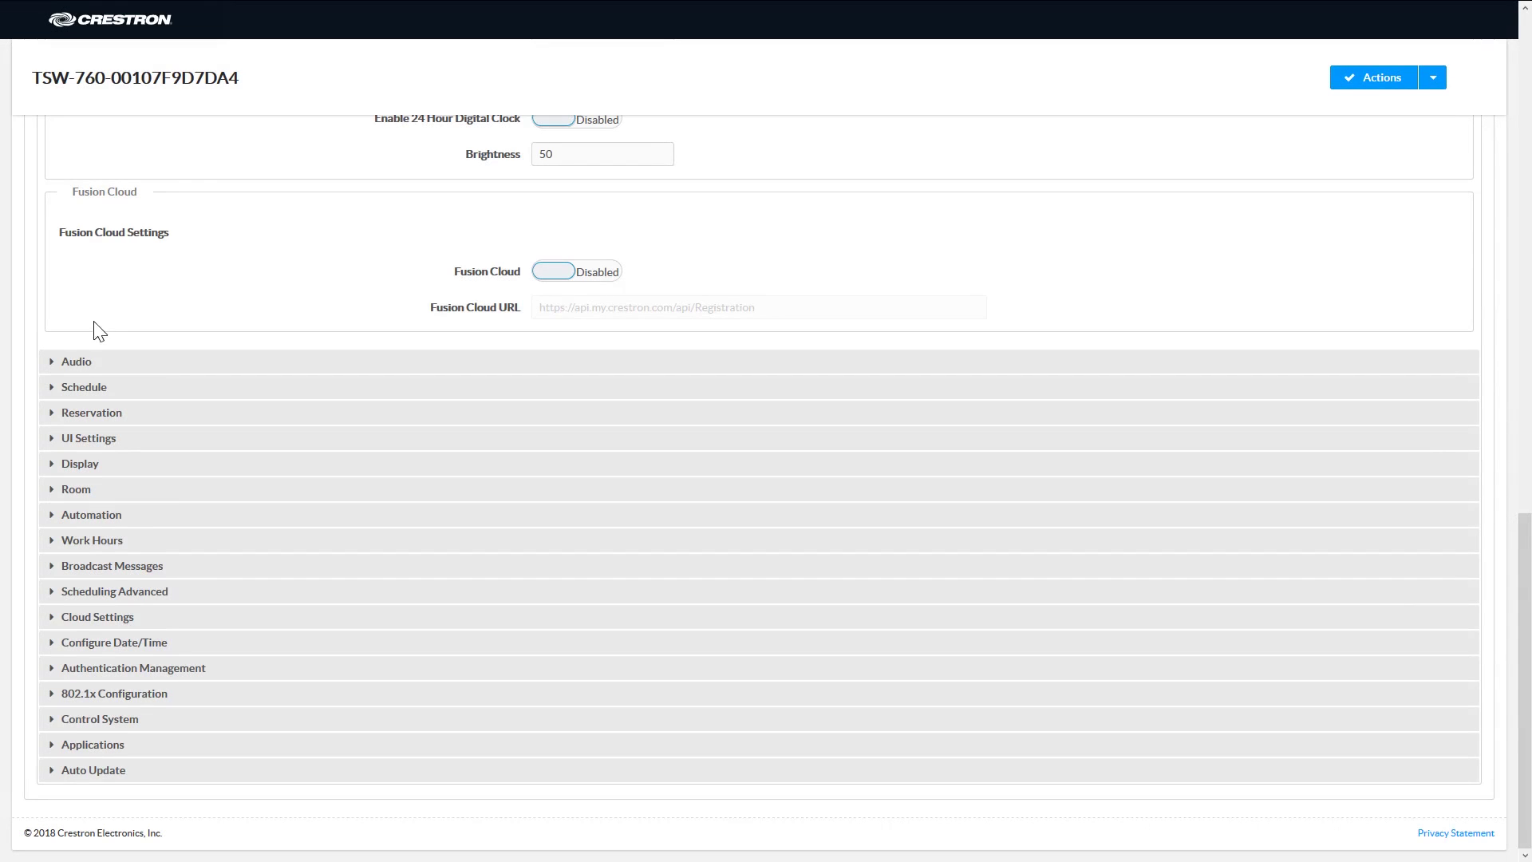
Show the scheduling panel's Work Hours settings
left_click(68, 540)
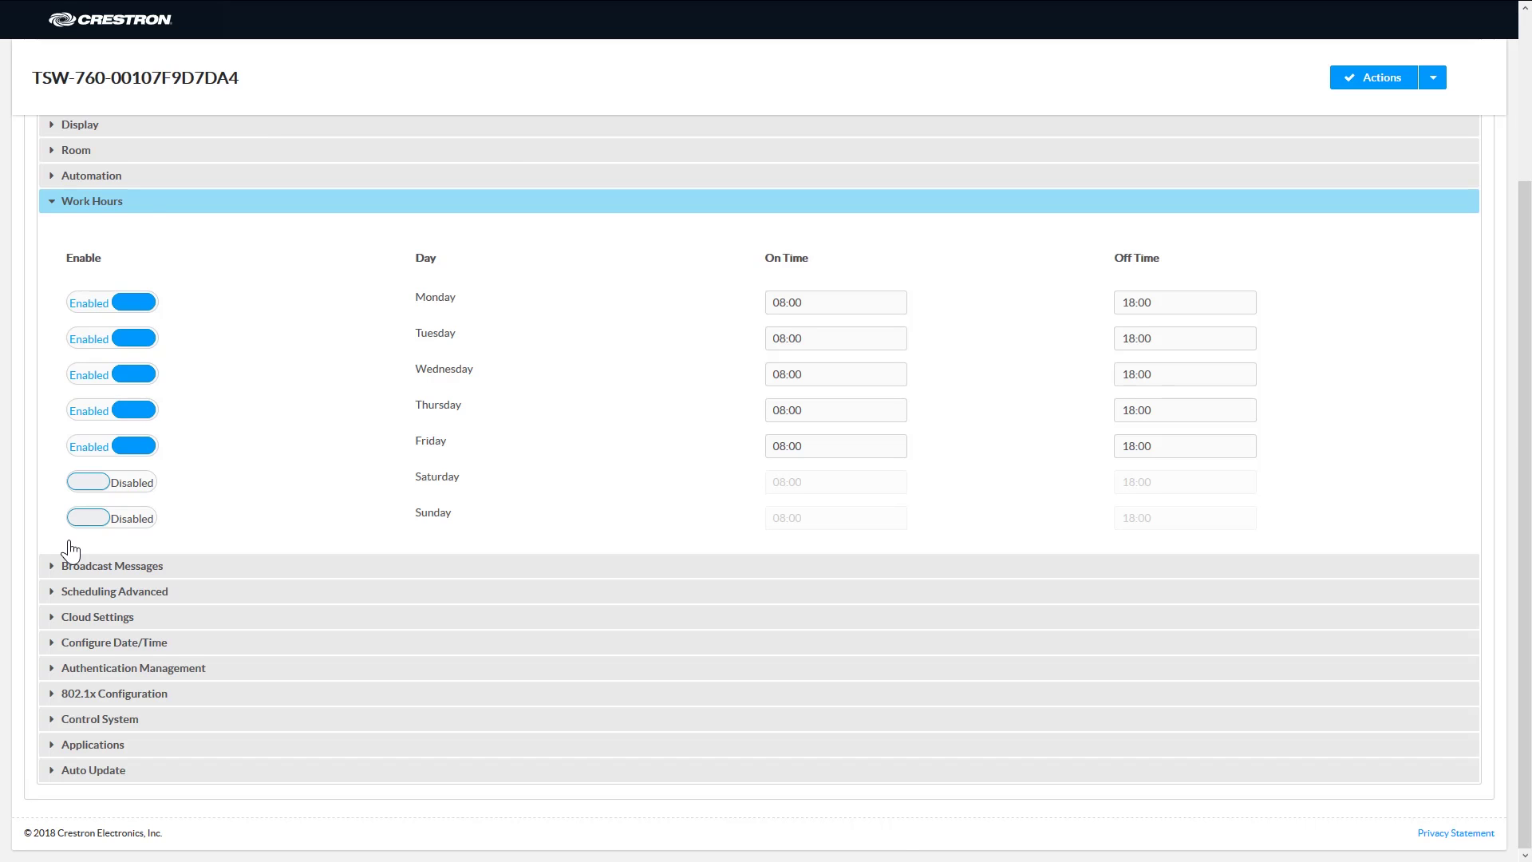
In Crestron Fusion's setup, add an asset named "Student00 Scheduling Panel" to the Student 00-Pro3 room under Plano
left_click(154, 225)
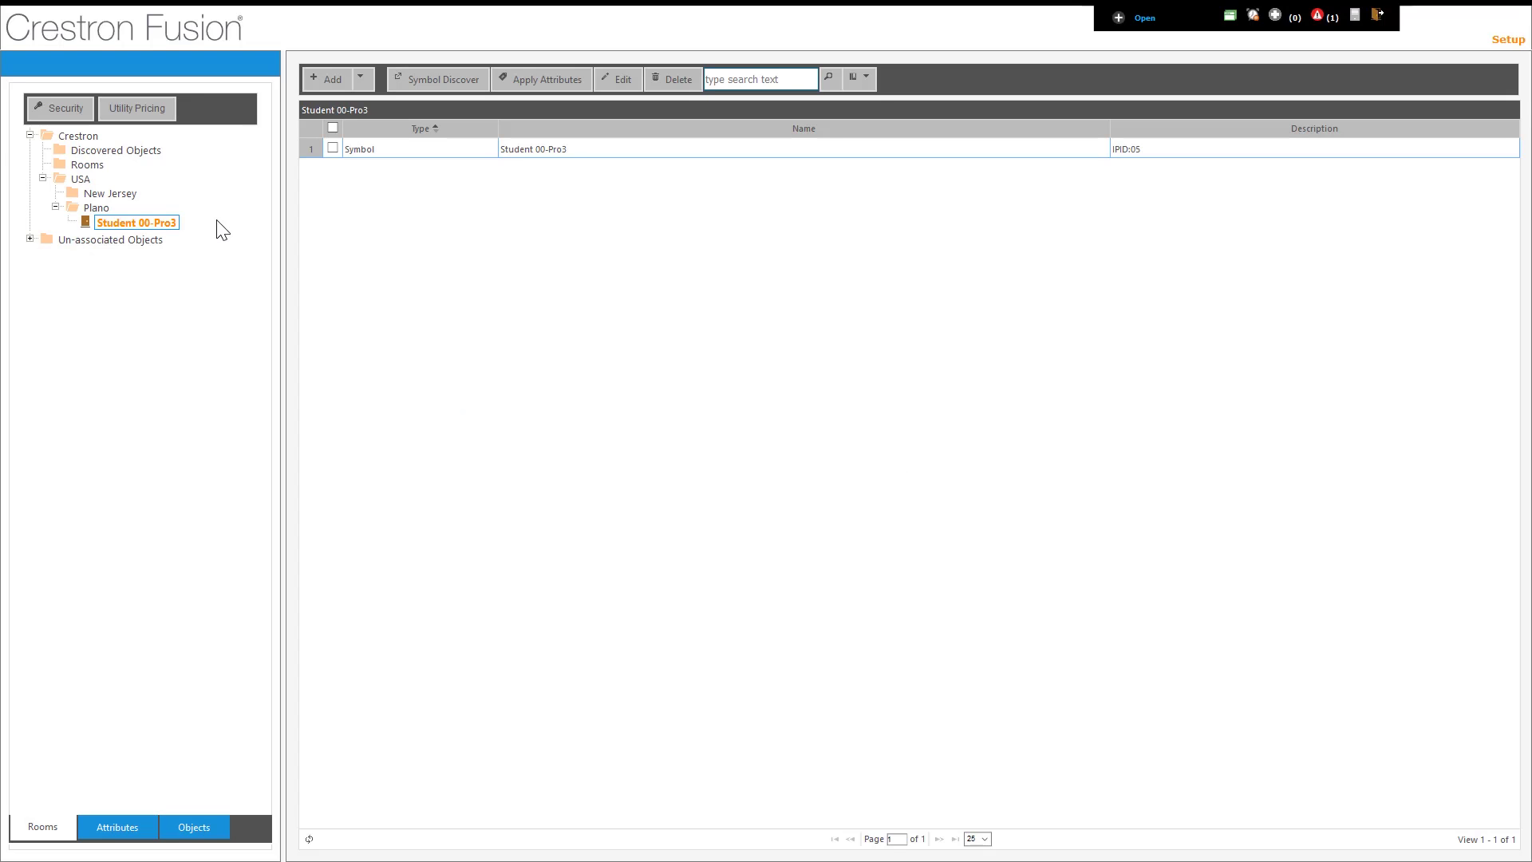
double_click(154, 223)
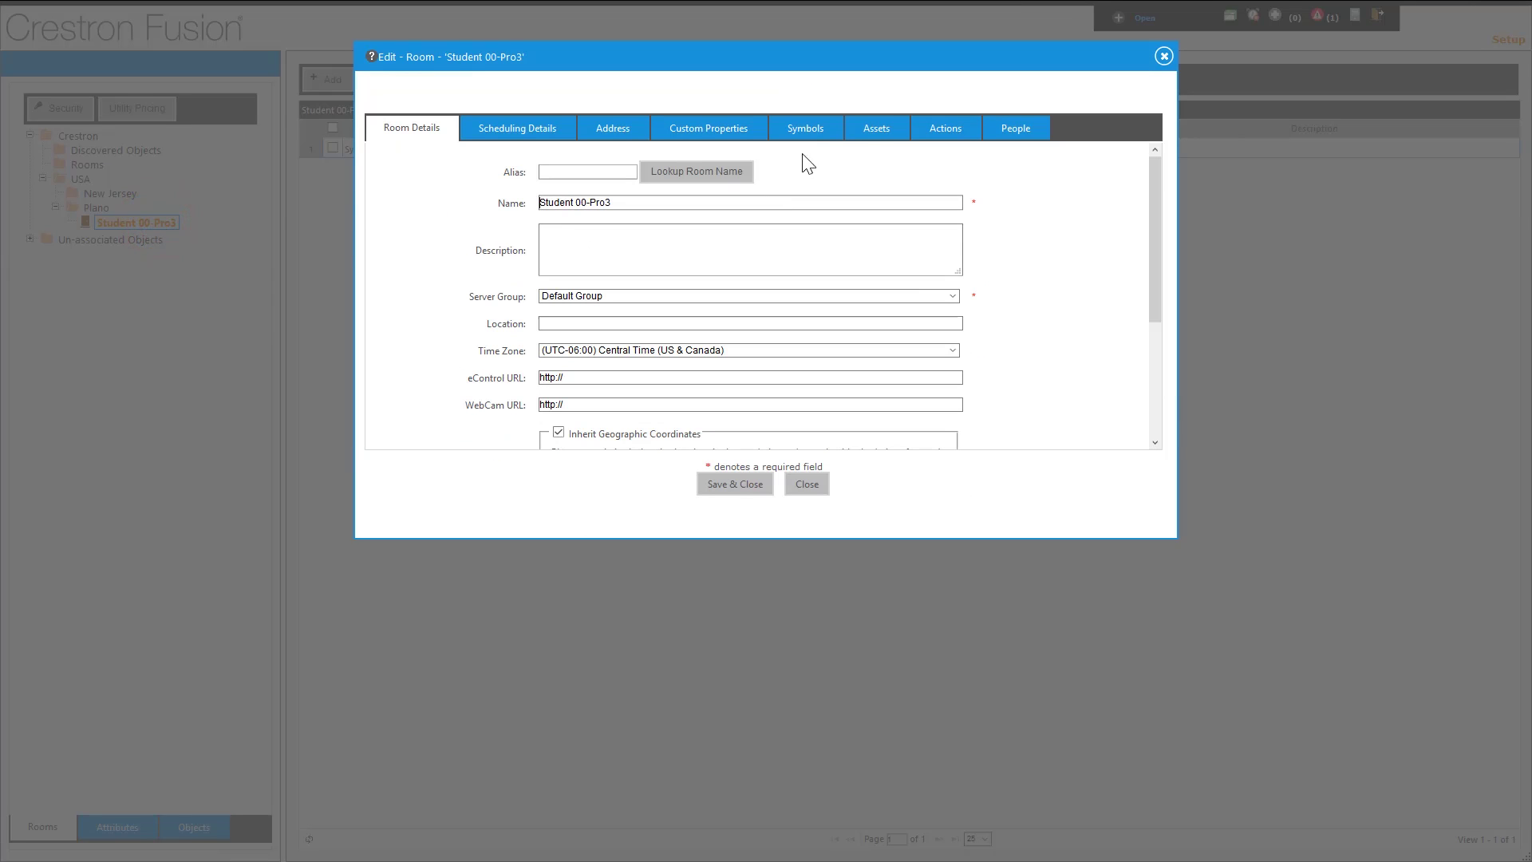
left_click(878, 144)
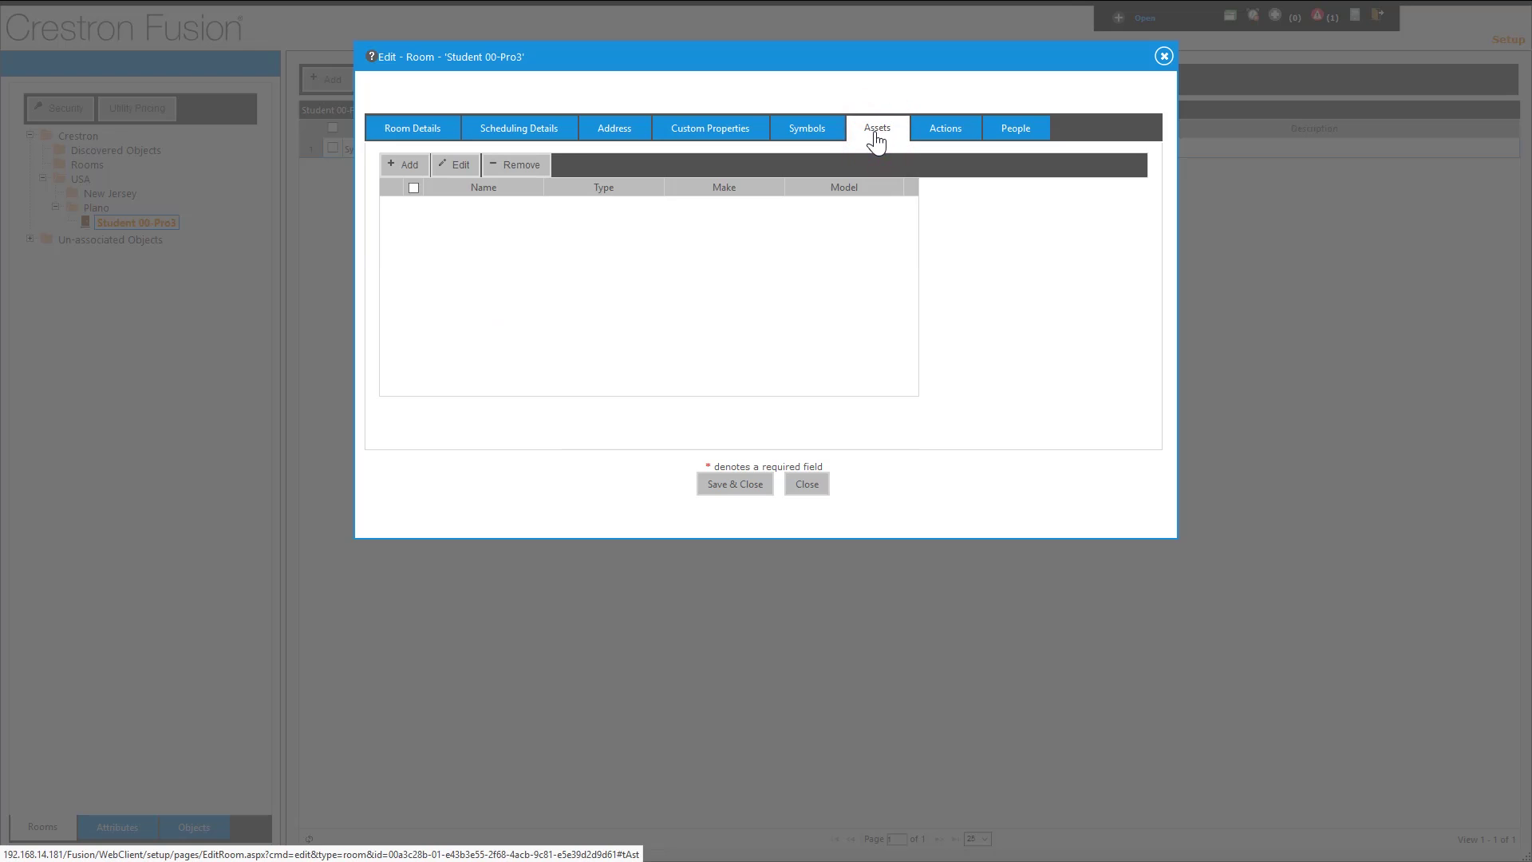
left_click(405, 168)
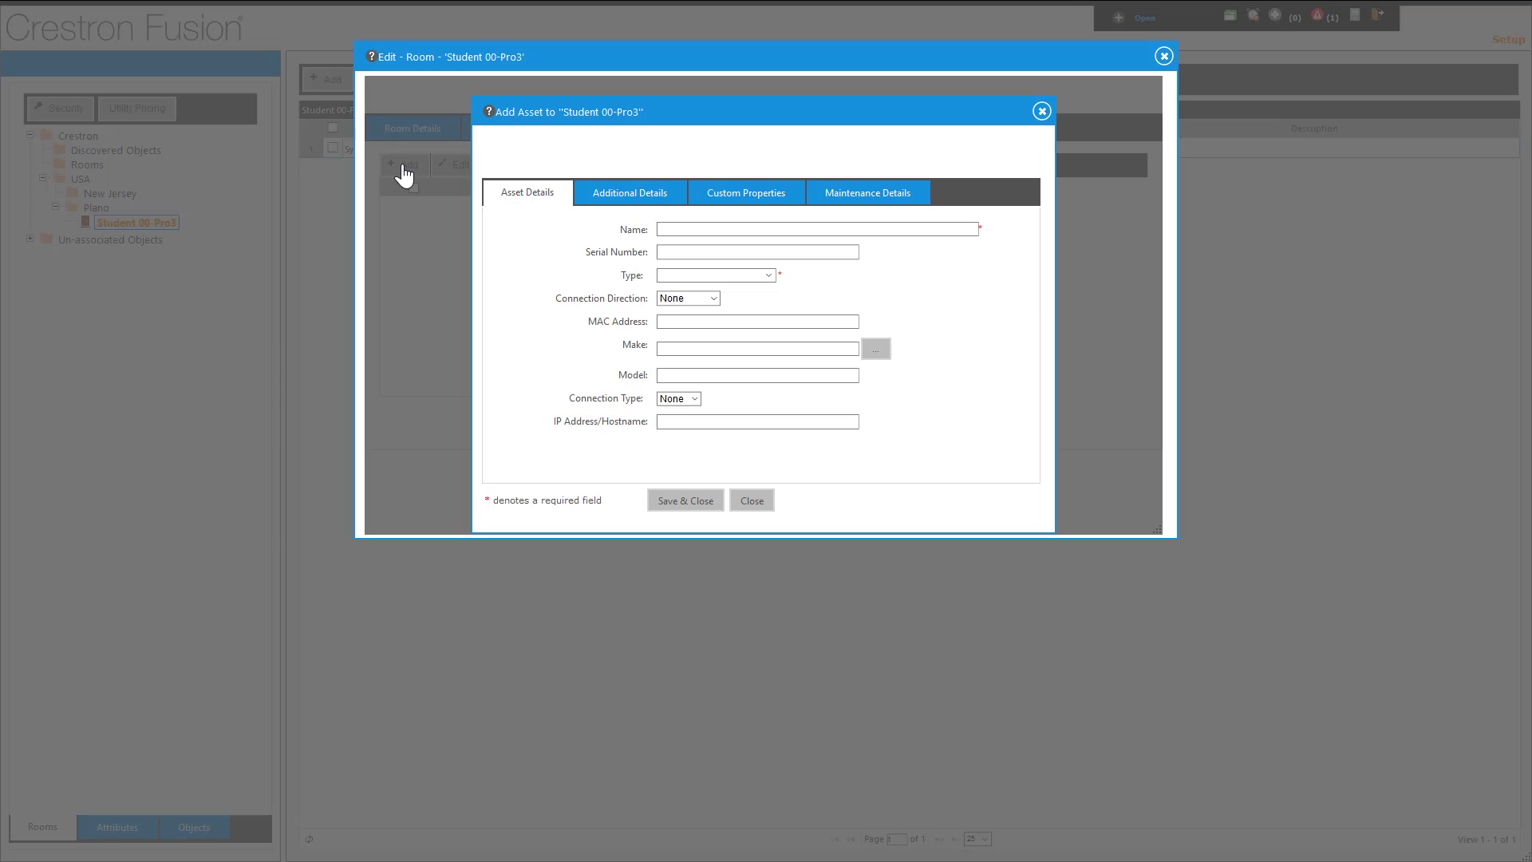
type("Studen")
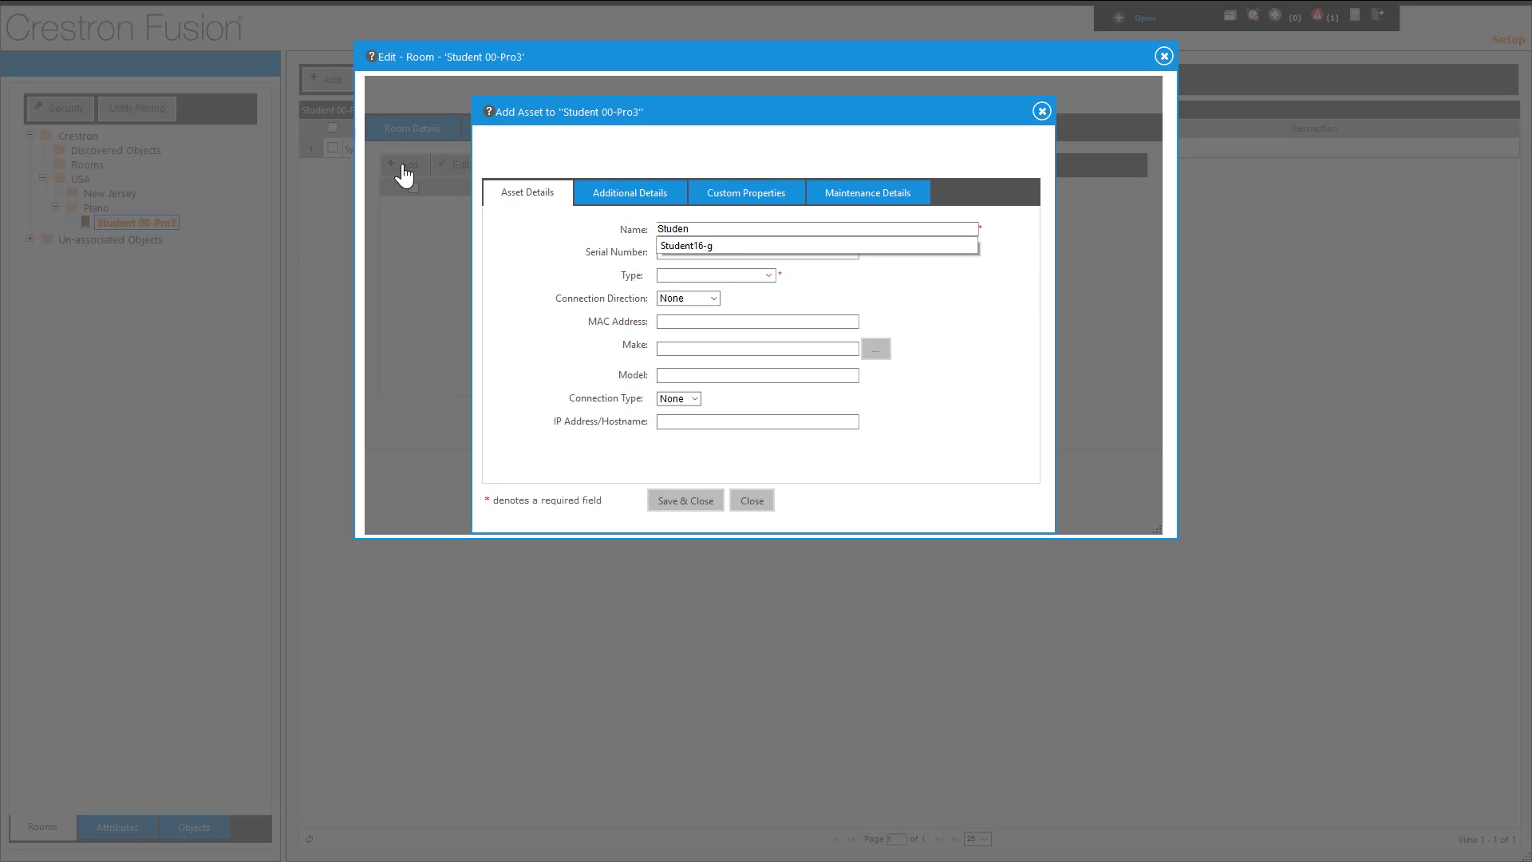
type("t00 Sche")
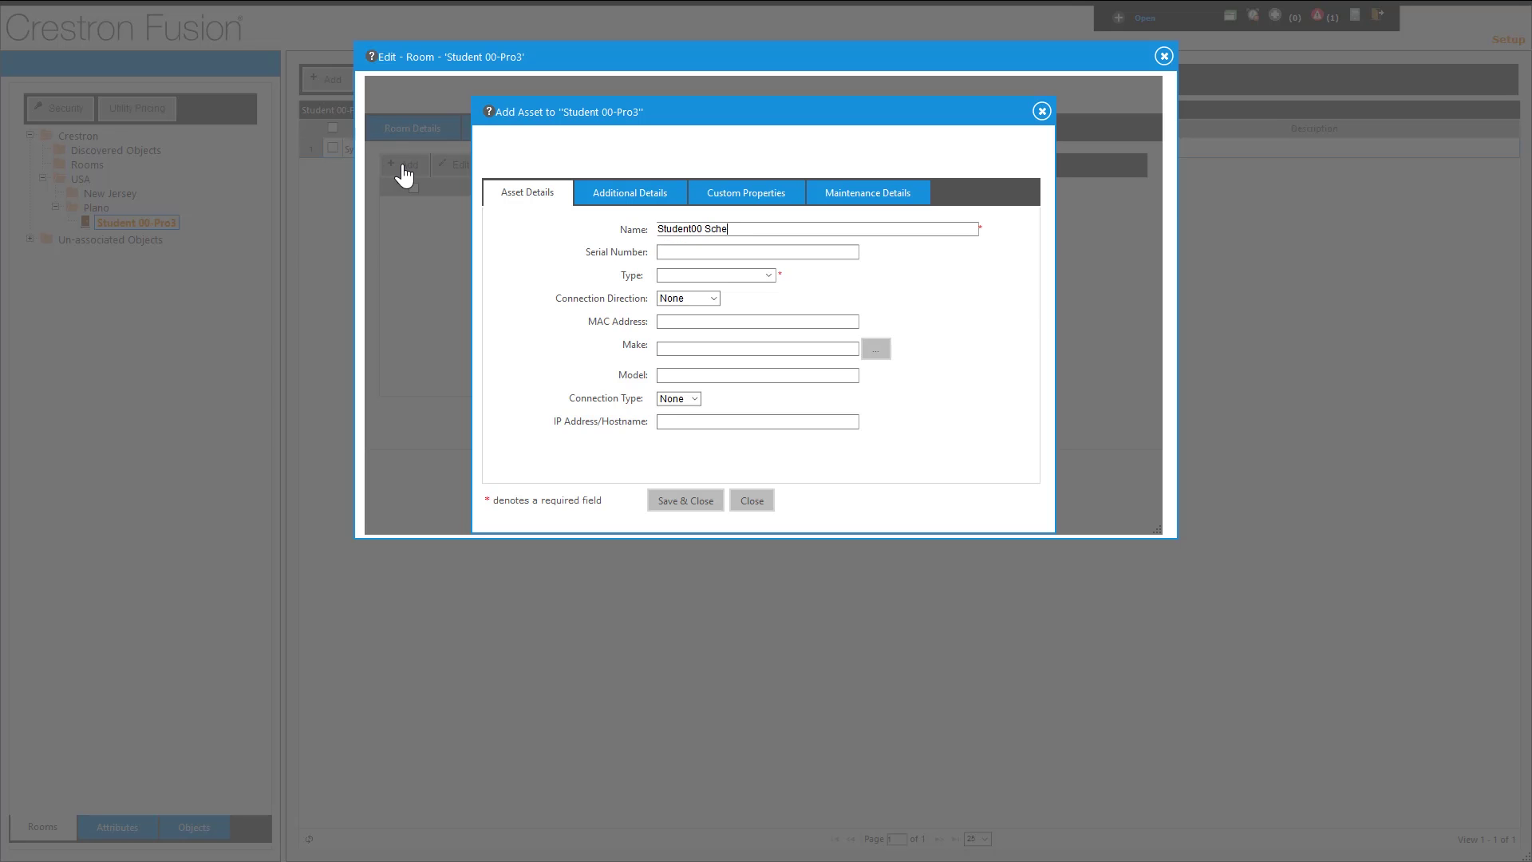
type("duling Panel")
Set the new asset's type to Touchpanel and its connection direction to Outbound
left_click(768, 276)
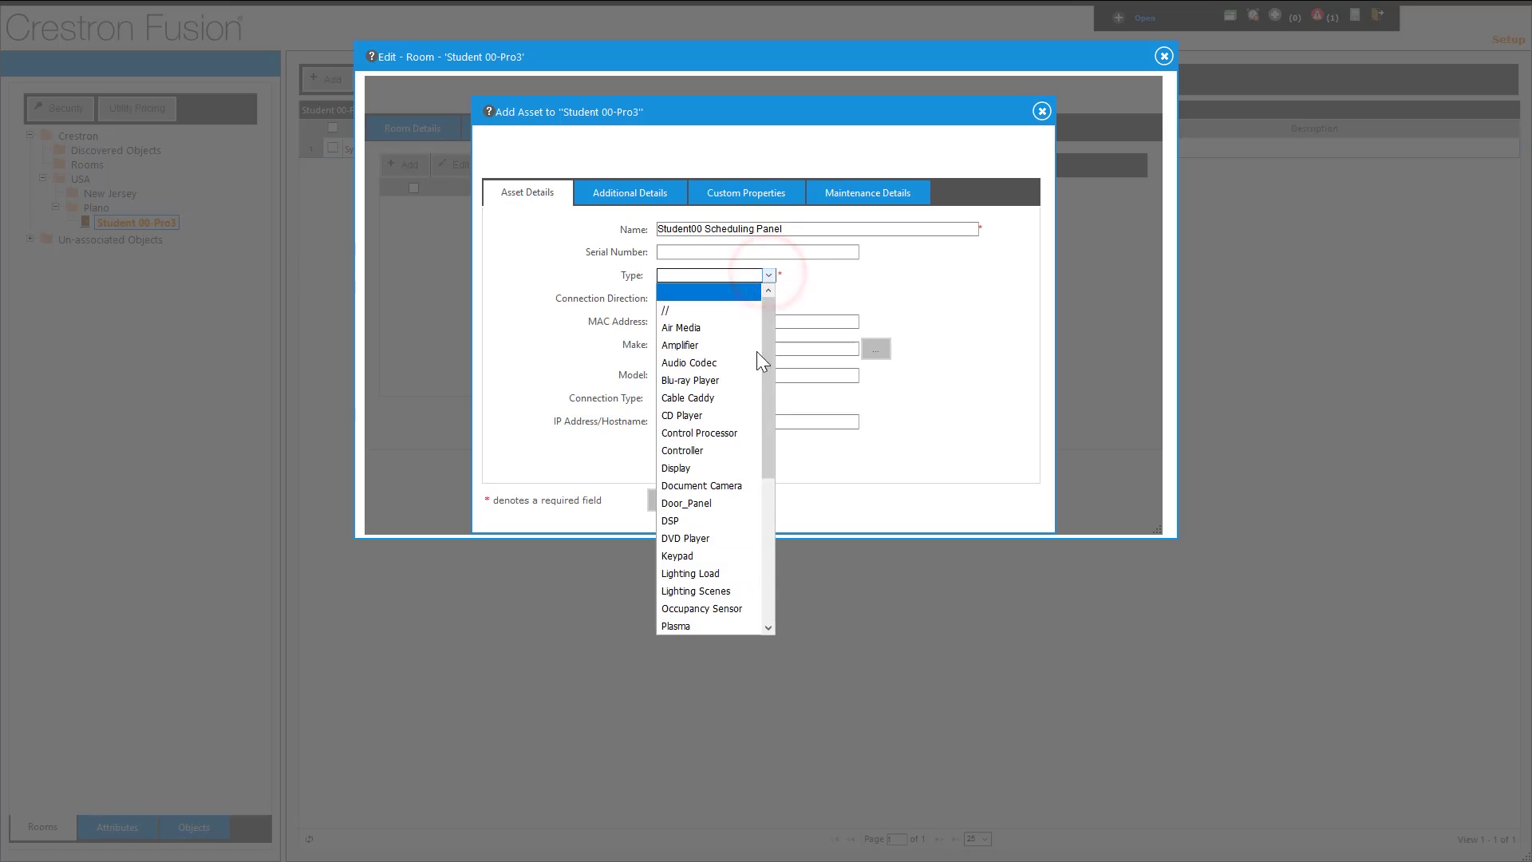
scroll(759, 351, "down", 3)
scroll(710, 610, "down", 1)
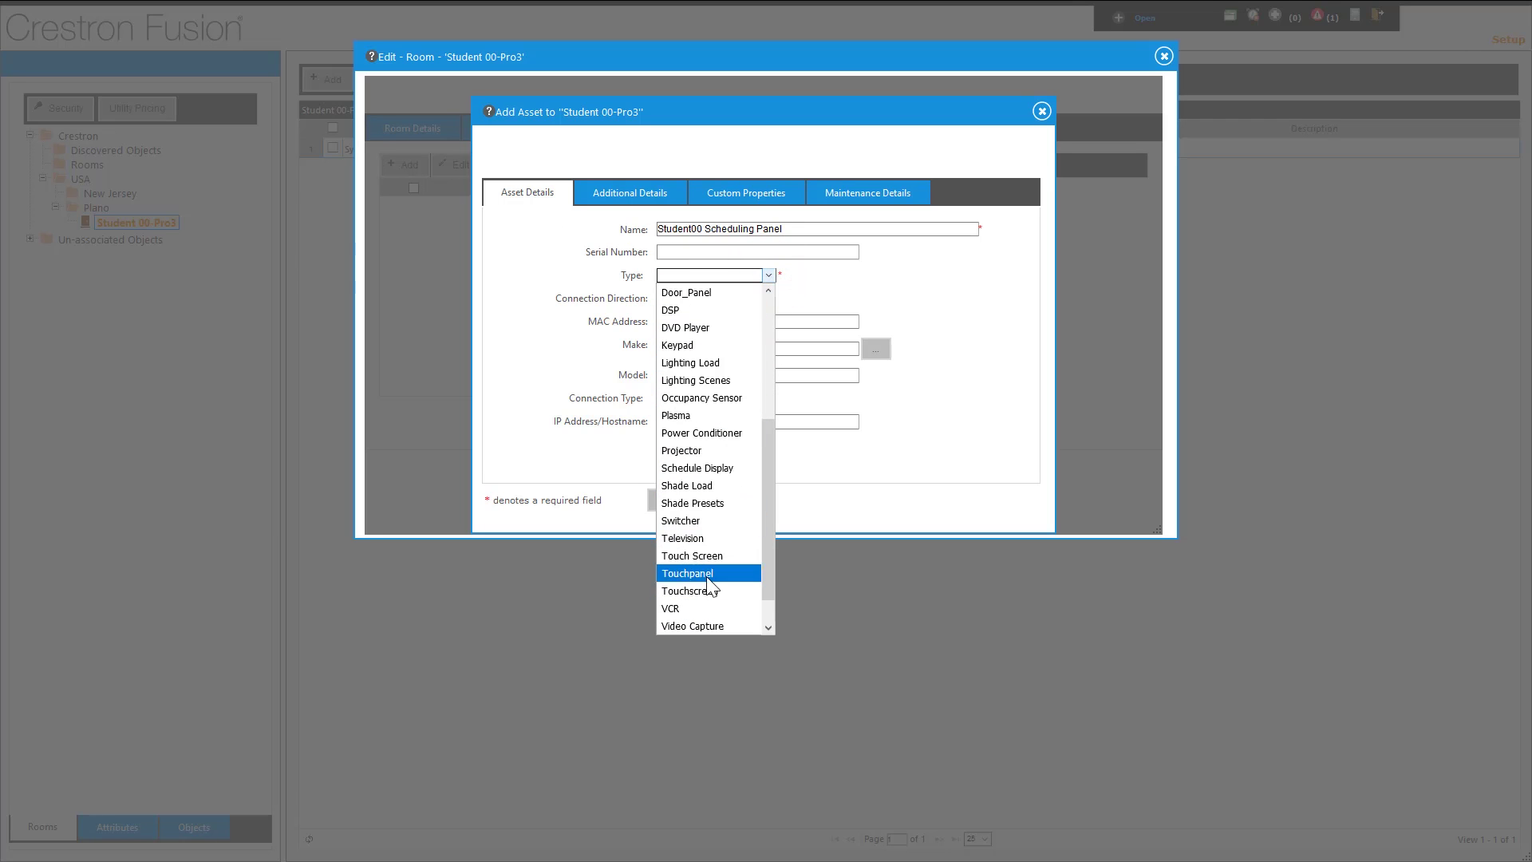
left_click(707, 576)
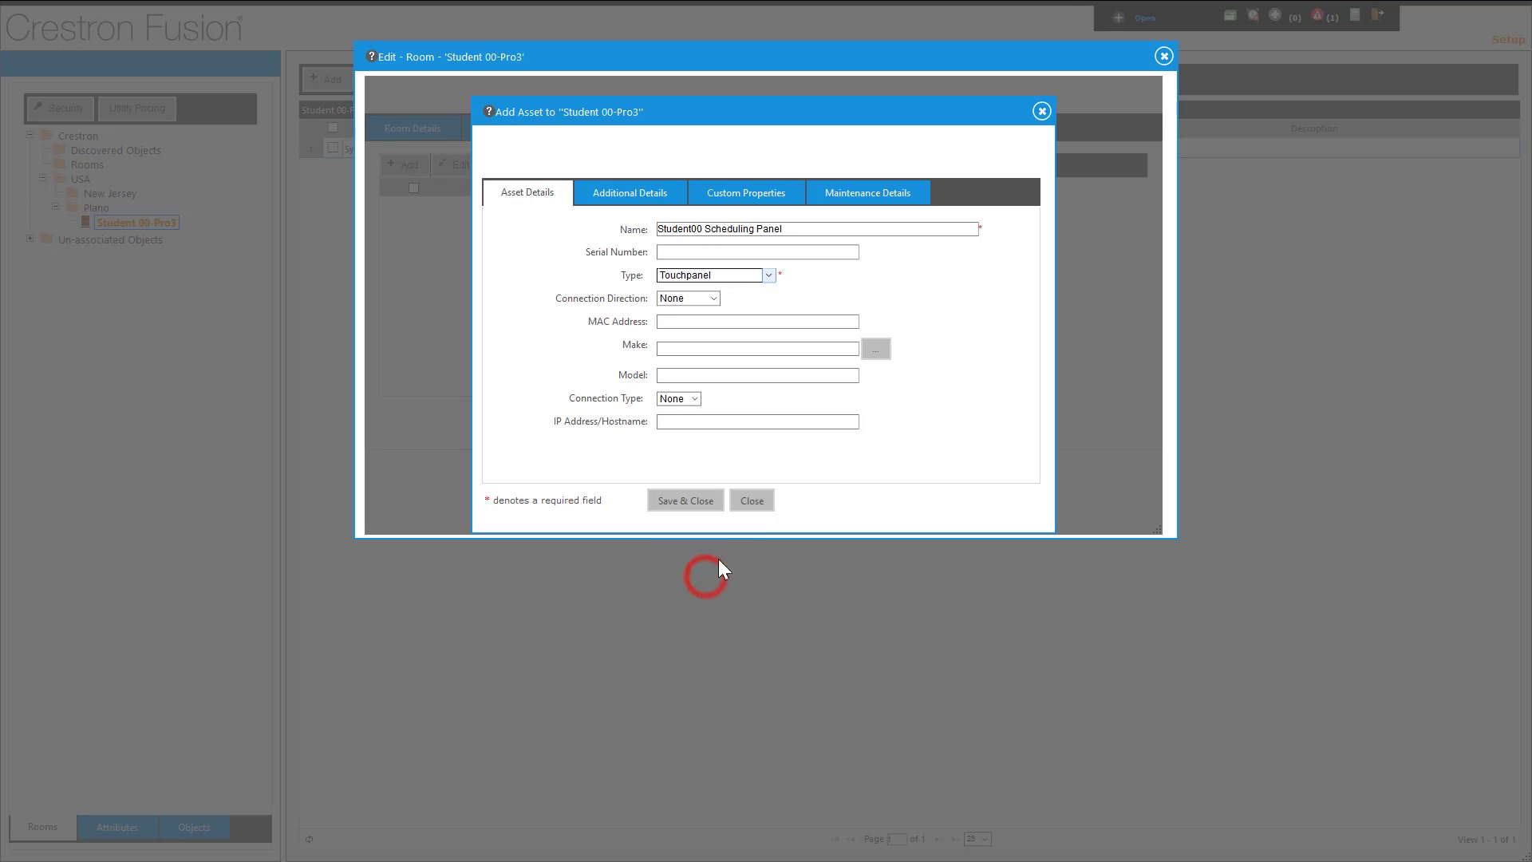
left_click(712, 298)
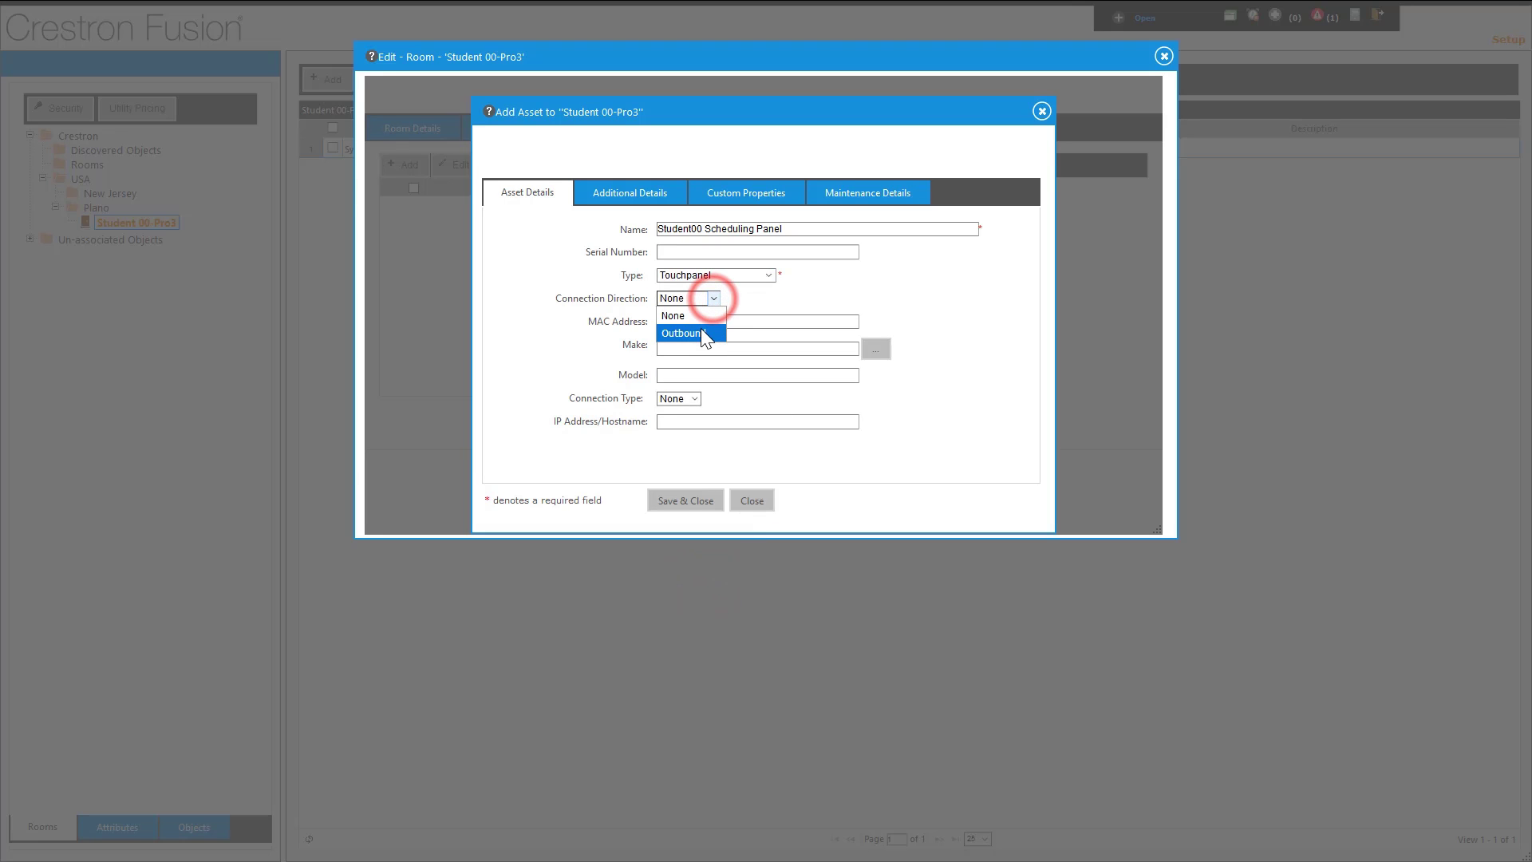
left_click(701, 331)
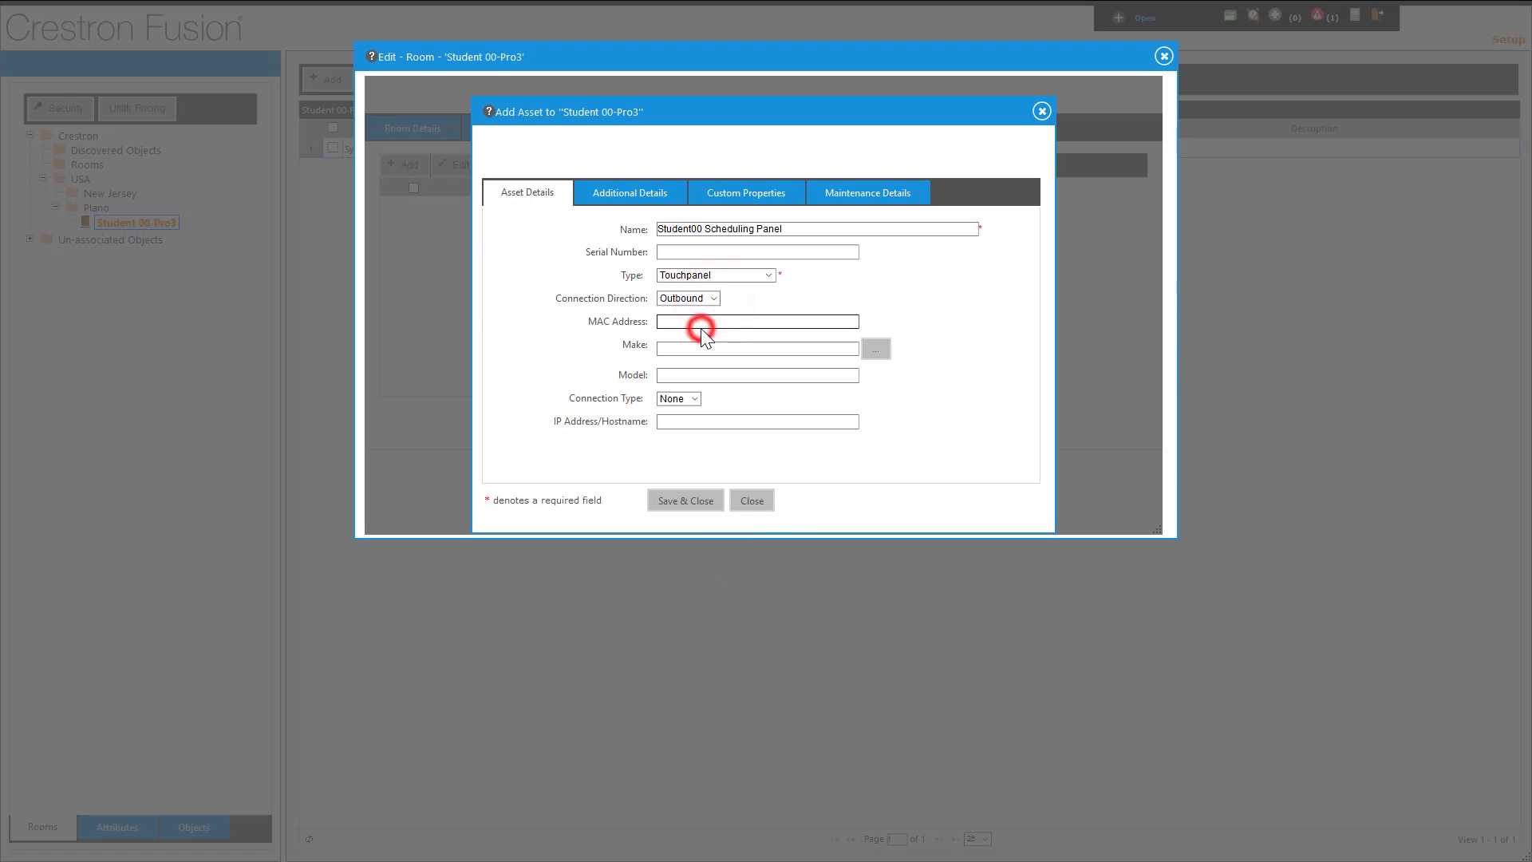
Assign Crestron TSW-760 as the asset's make and model
left_click(878, 352)
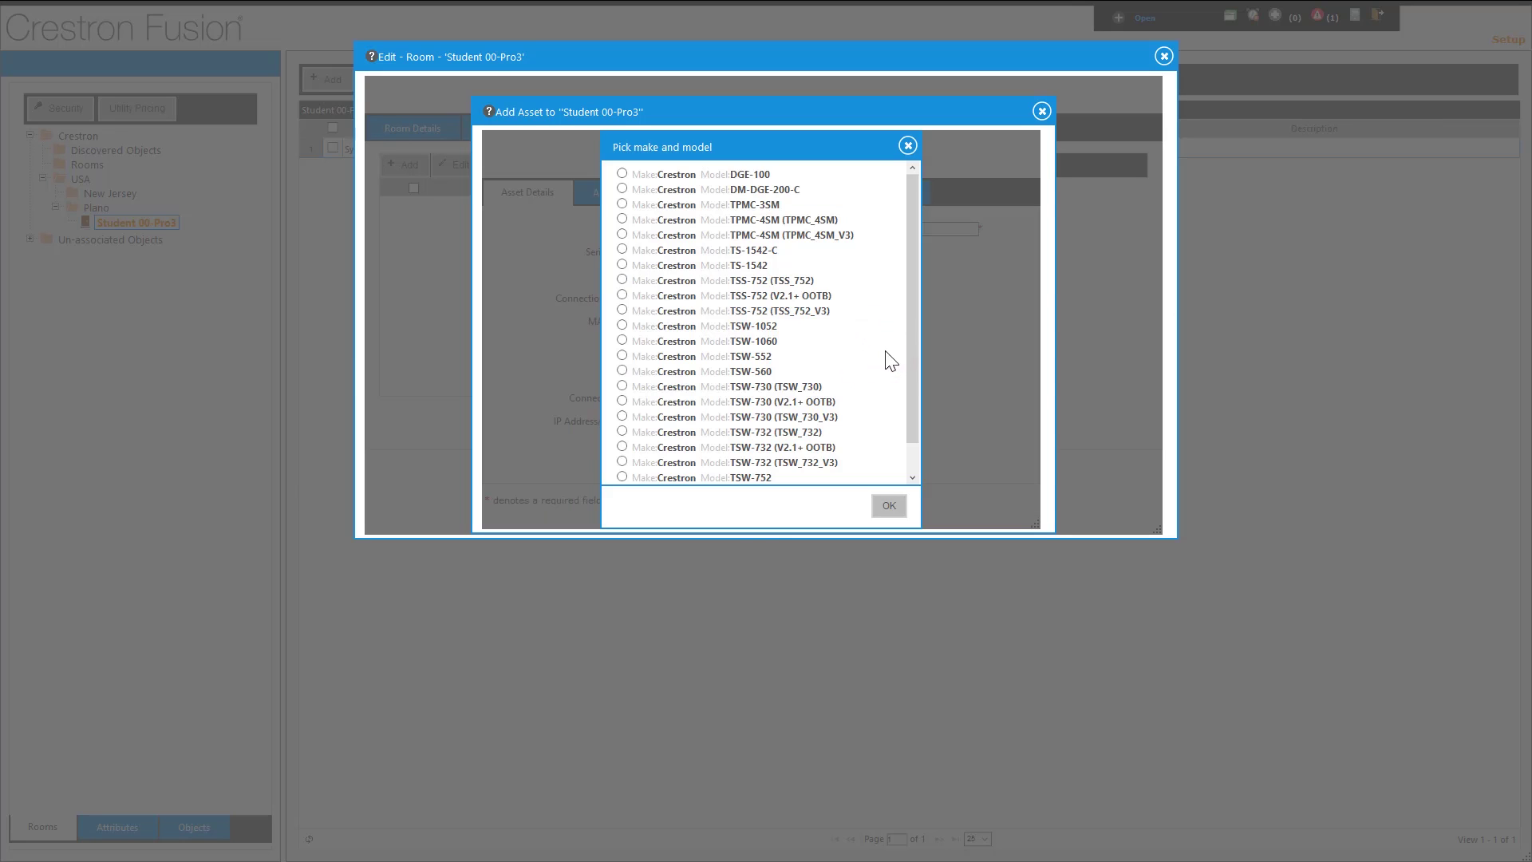
left_click_drag(911, 355, 903, 404)
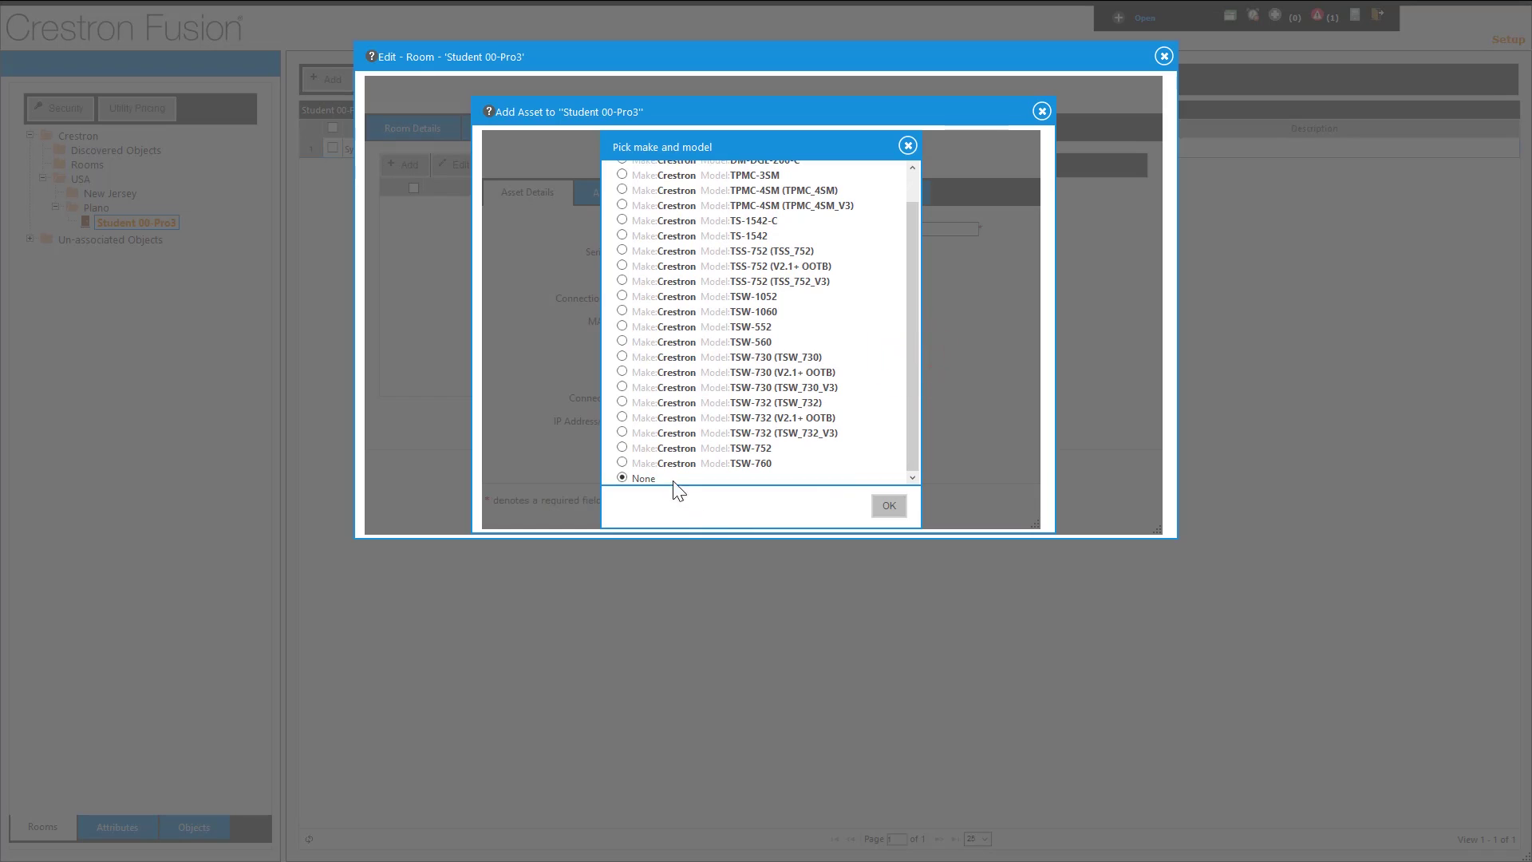
left_click(621, 462)
left_click(889, 506)
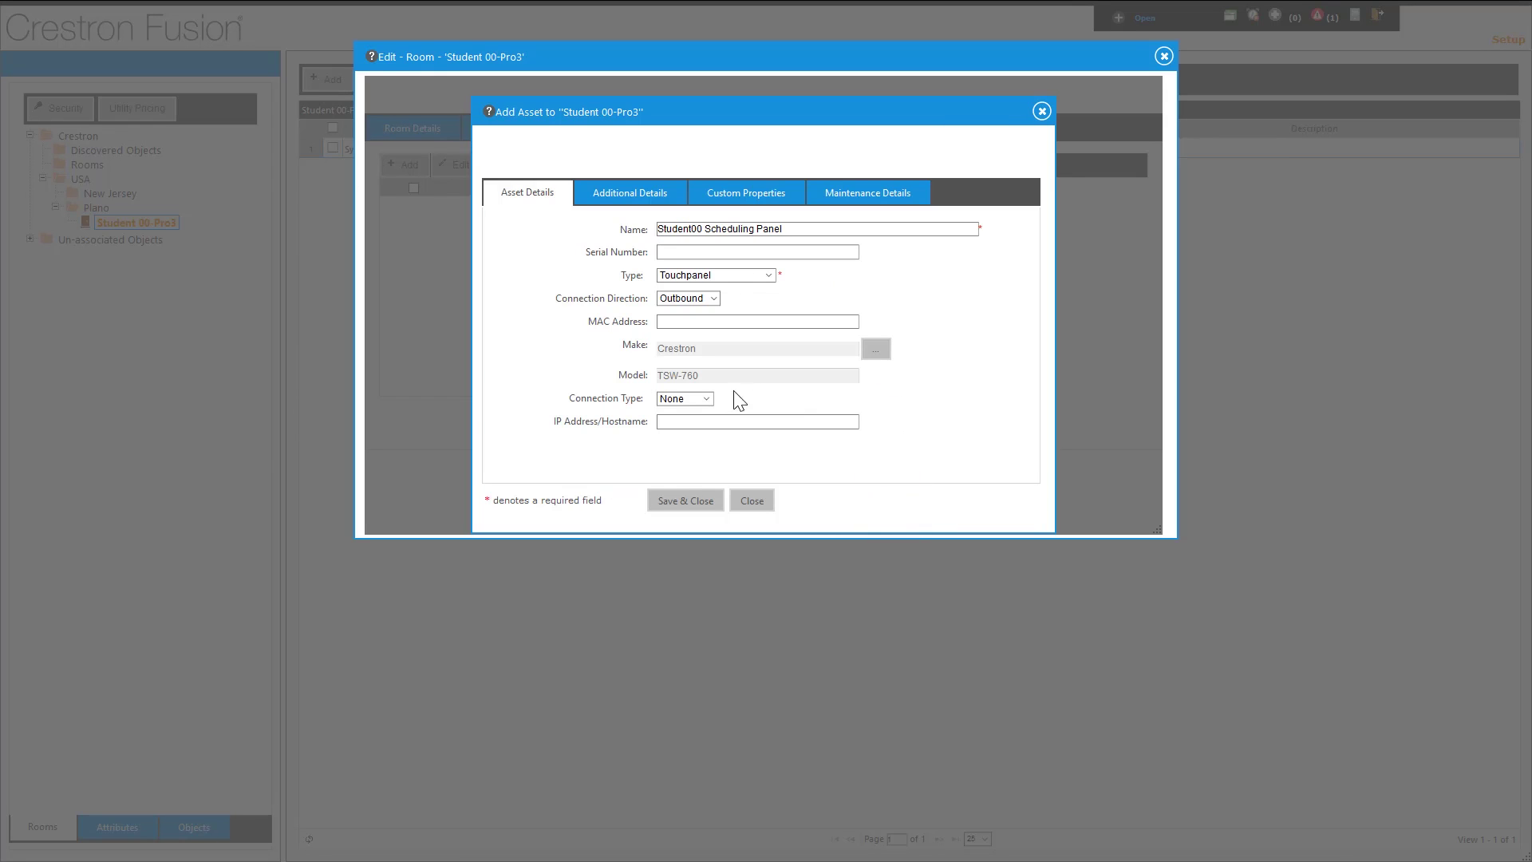
Set the connection type to Network with IP address 192.168.14.233, and save both the asset and the room
left_click(711, 398)
left_click(695, 435)
left_click(684, 423)
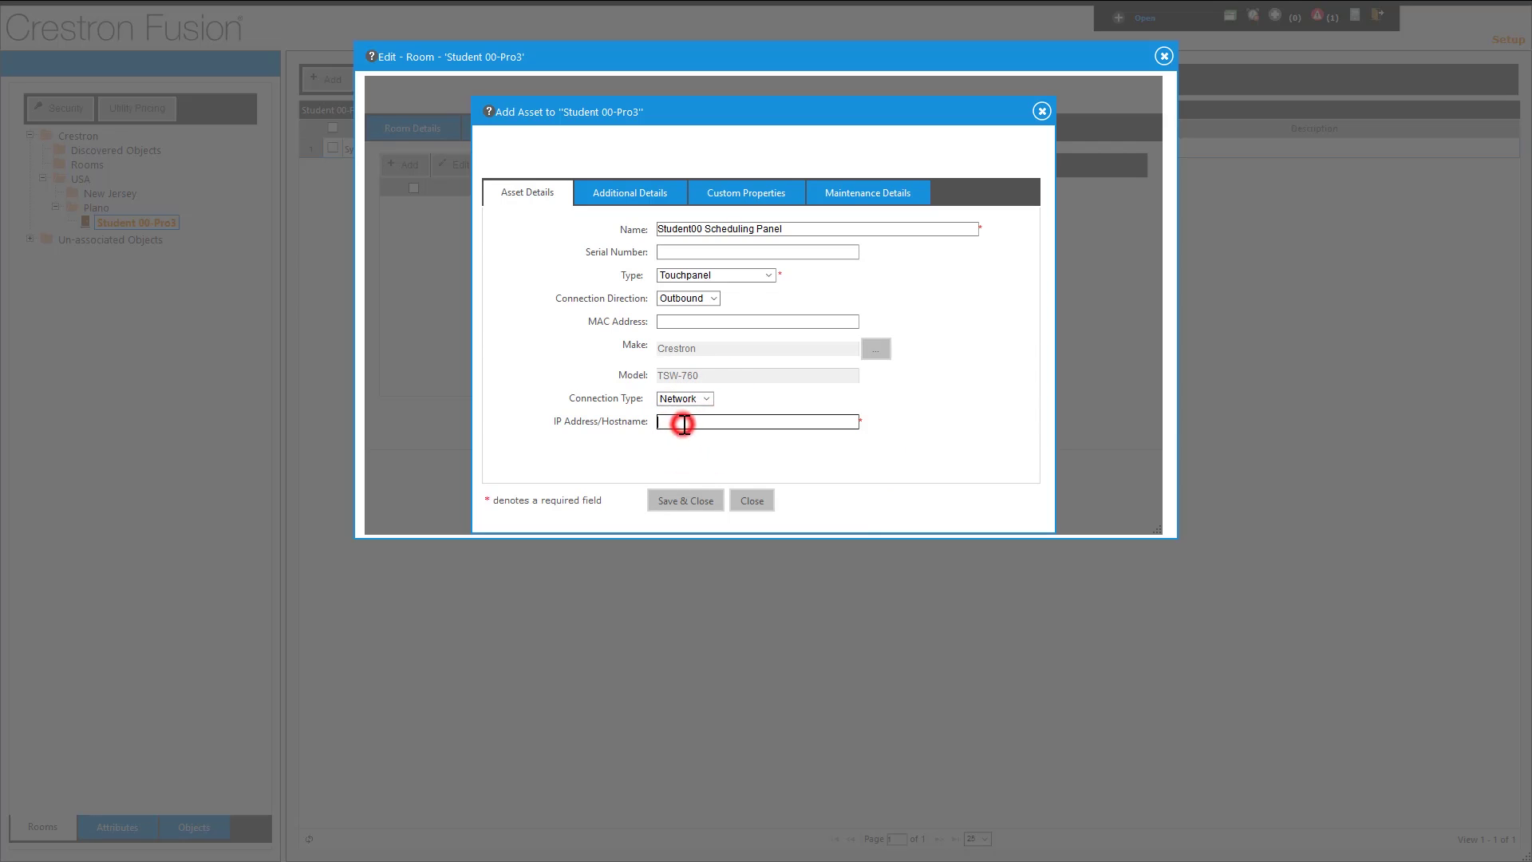
type("192.168")
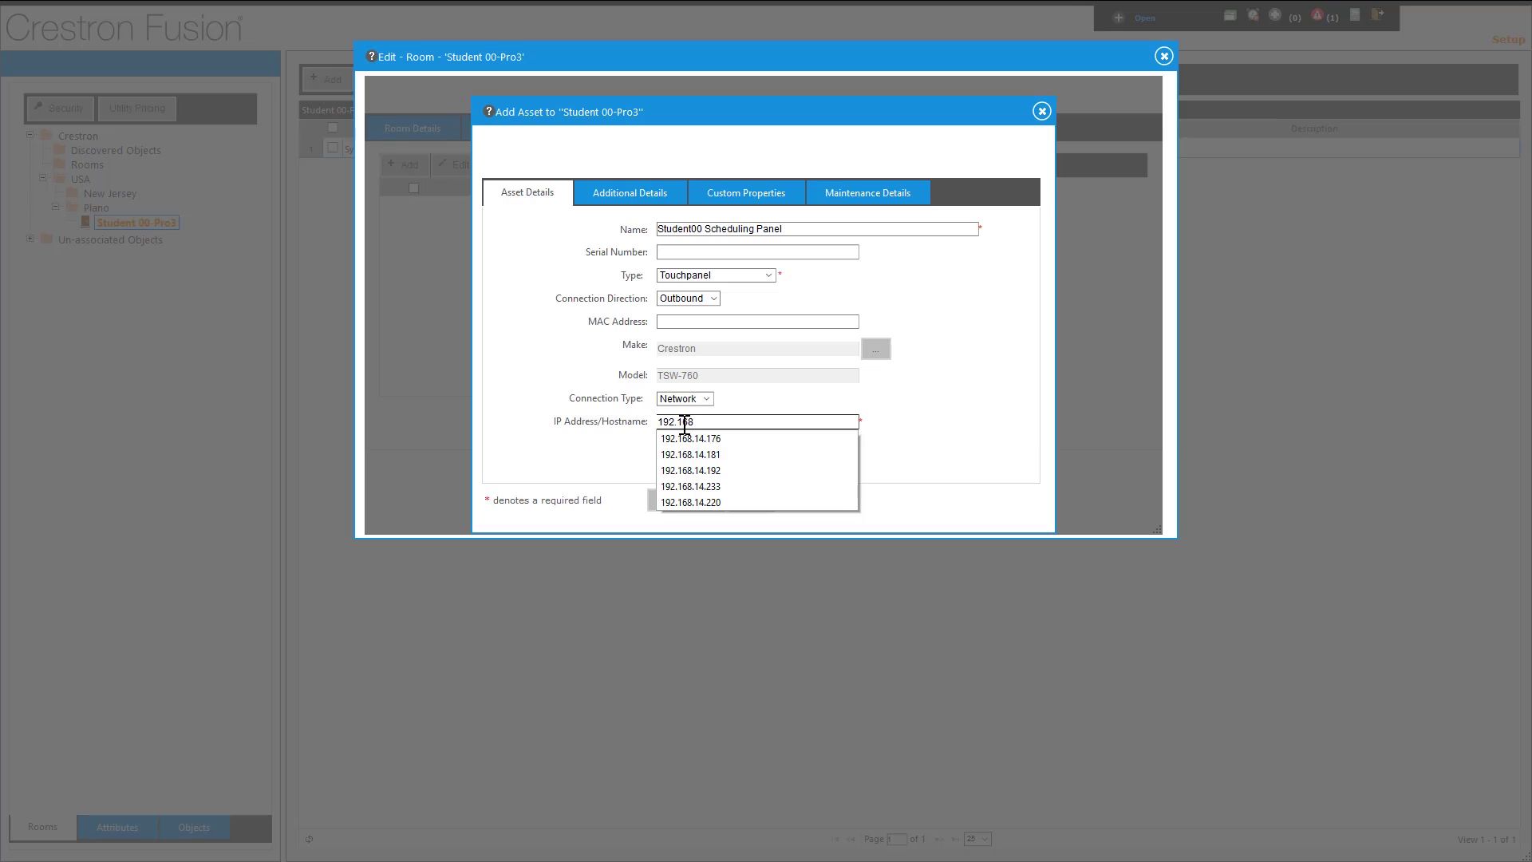
type(".14.233")
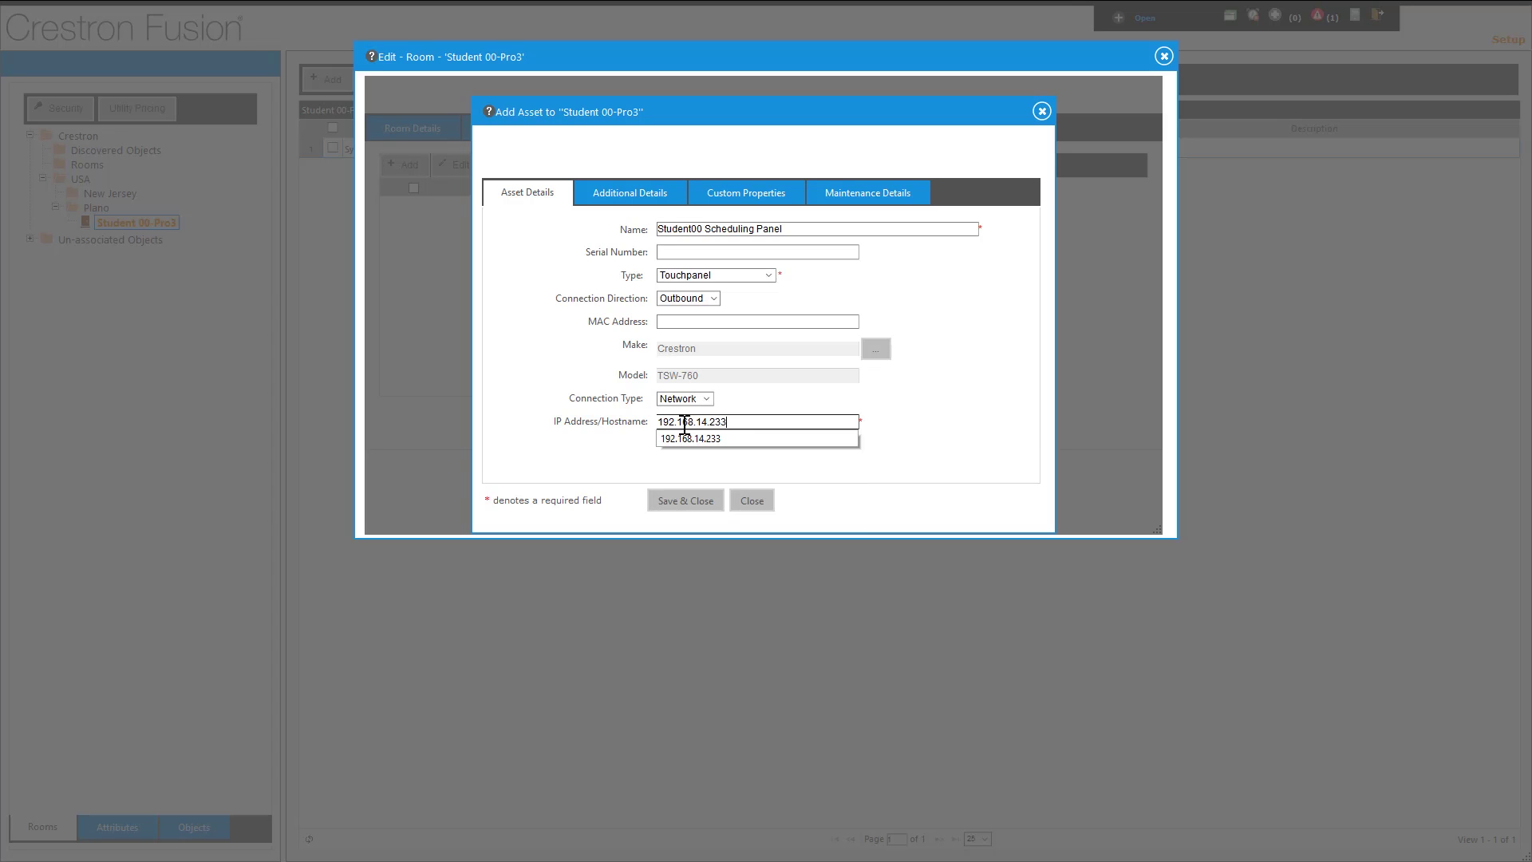
left_click(619, 450)
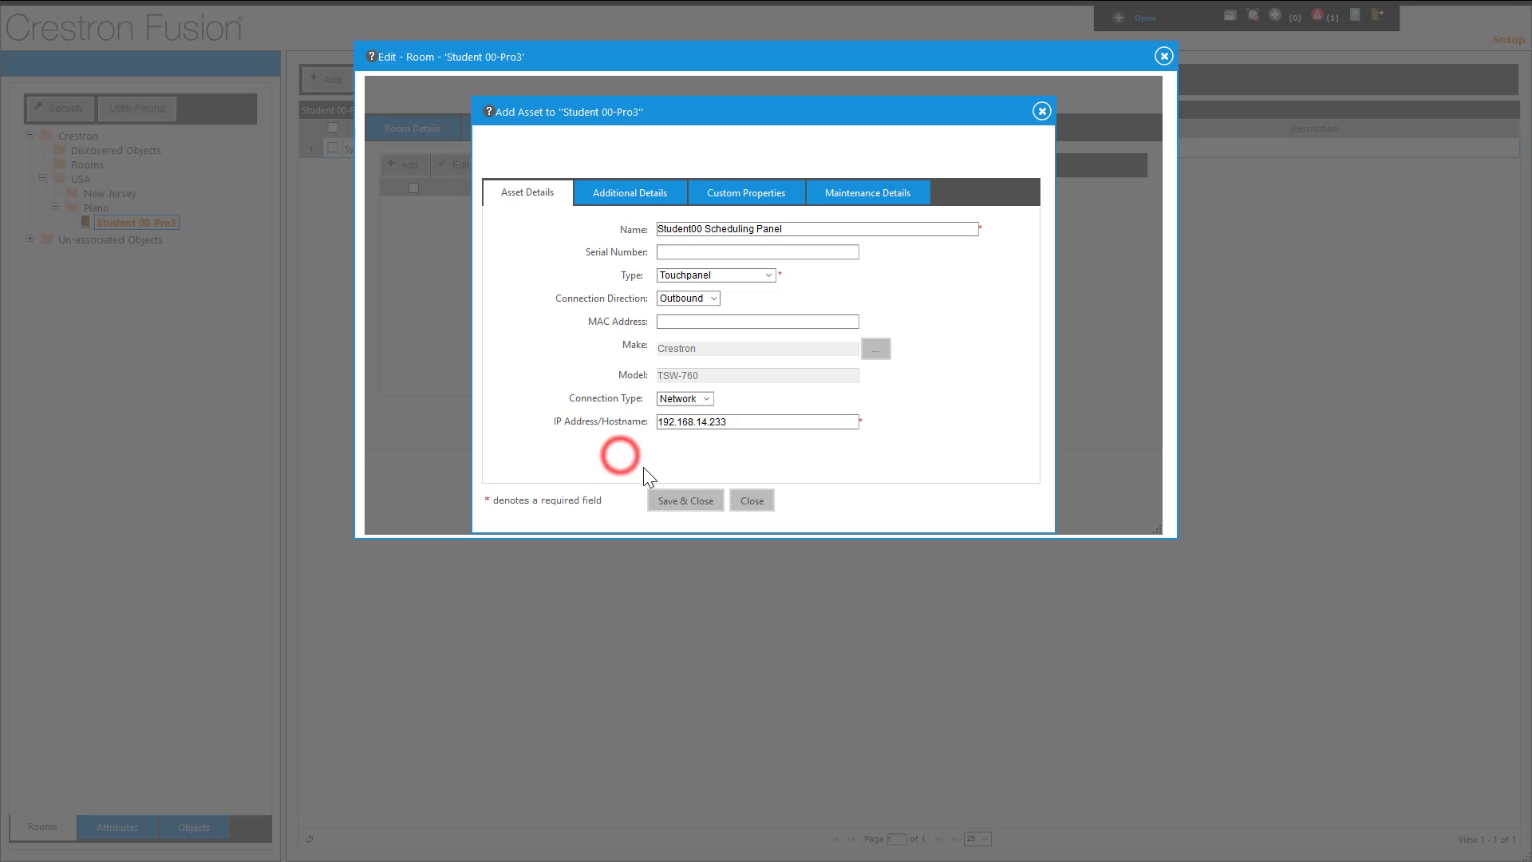
left_click(686, 501)
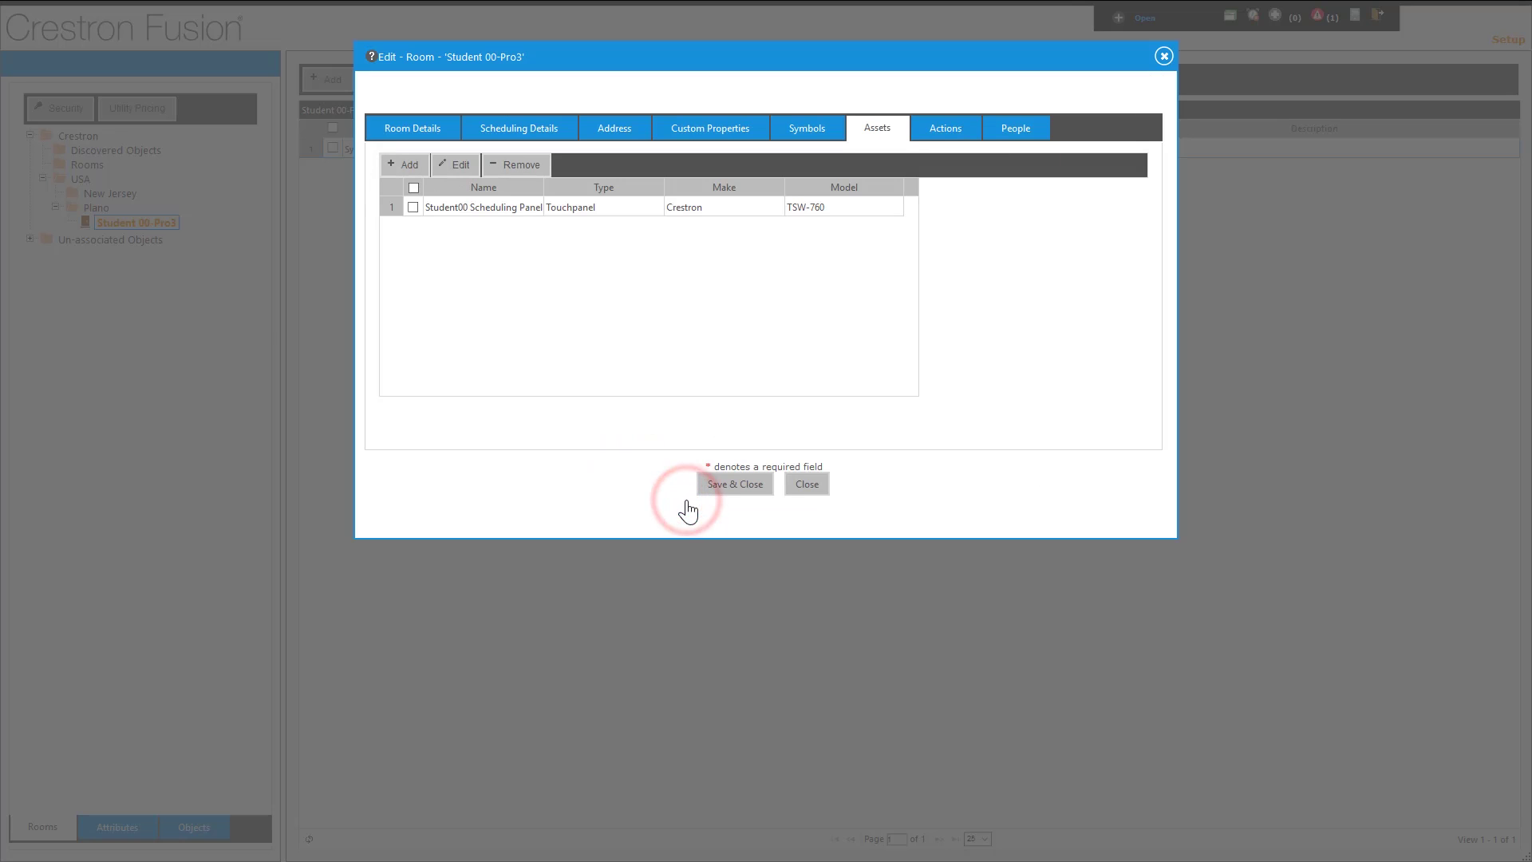
left_click(727, 483)
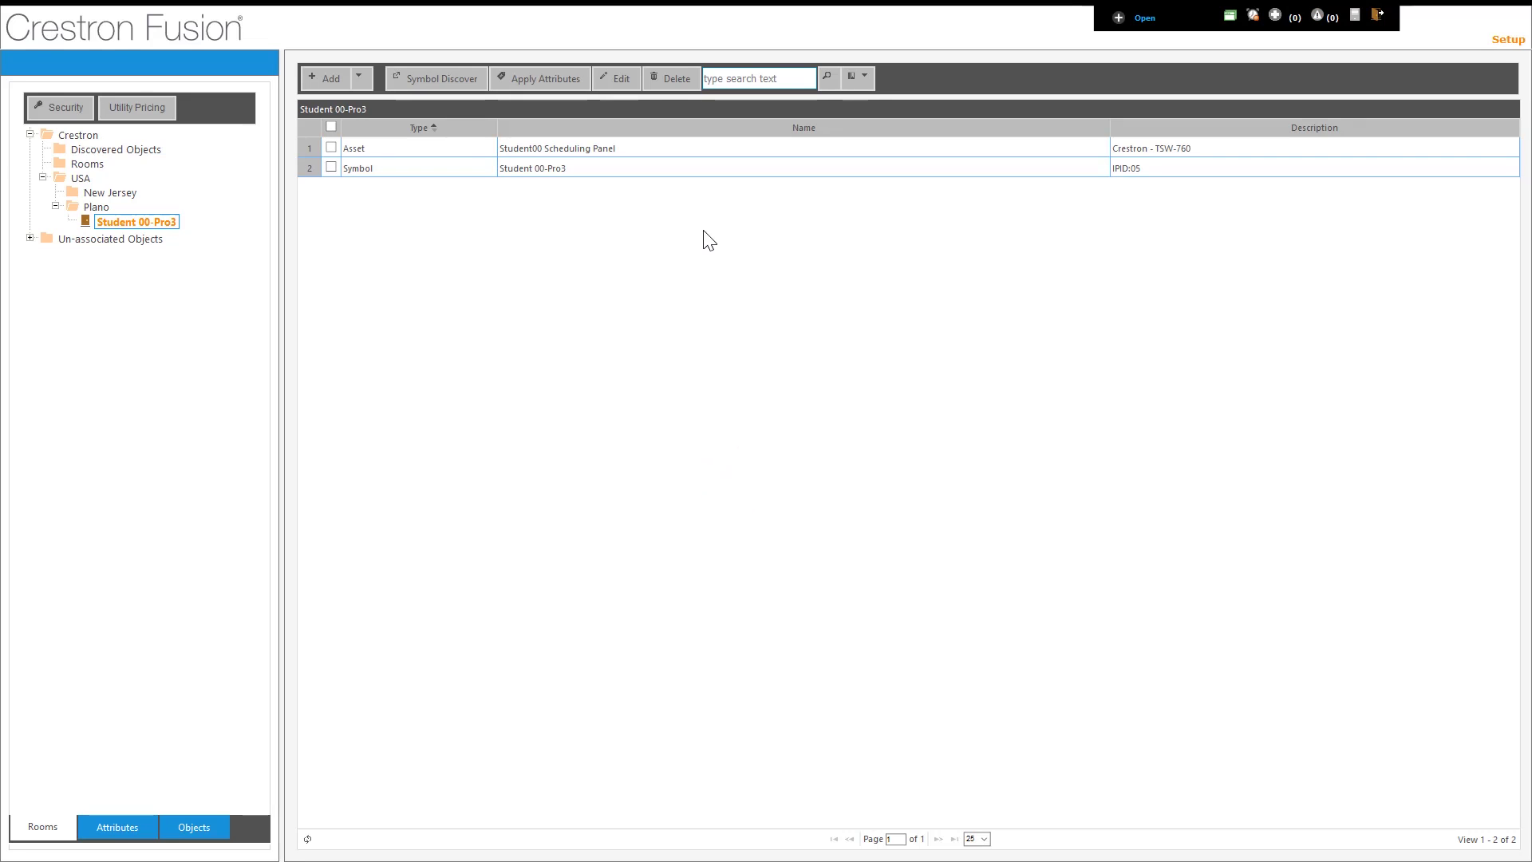
Switch to RoomView Monitoring and view the asset connection statuses, expanding the room tree down to Plano
left_click(1140, 19)
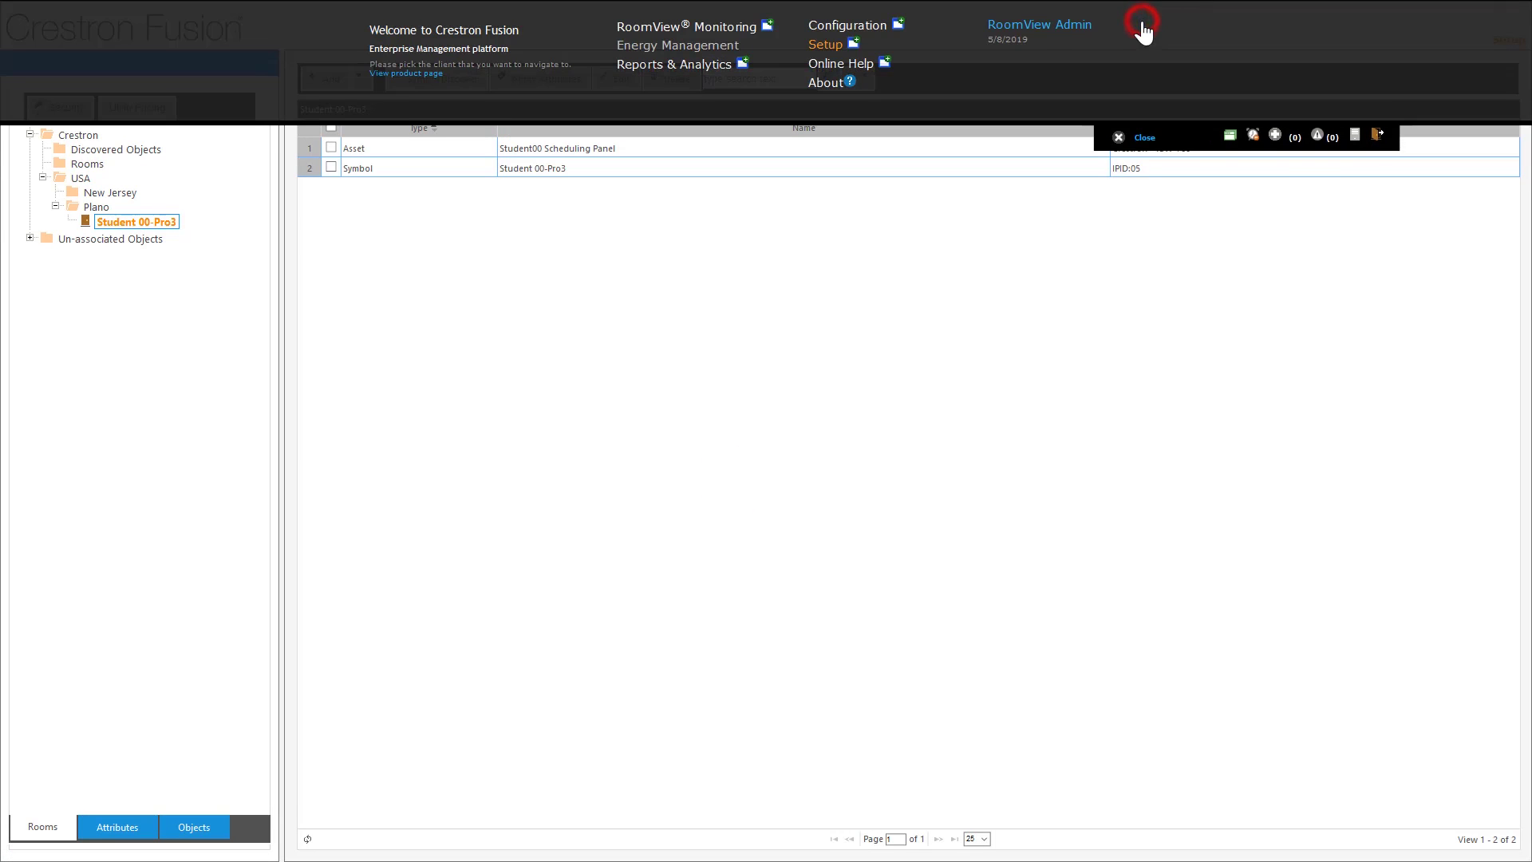
left_click(703, 30)
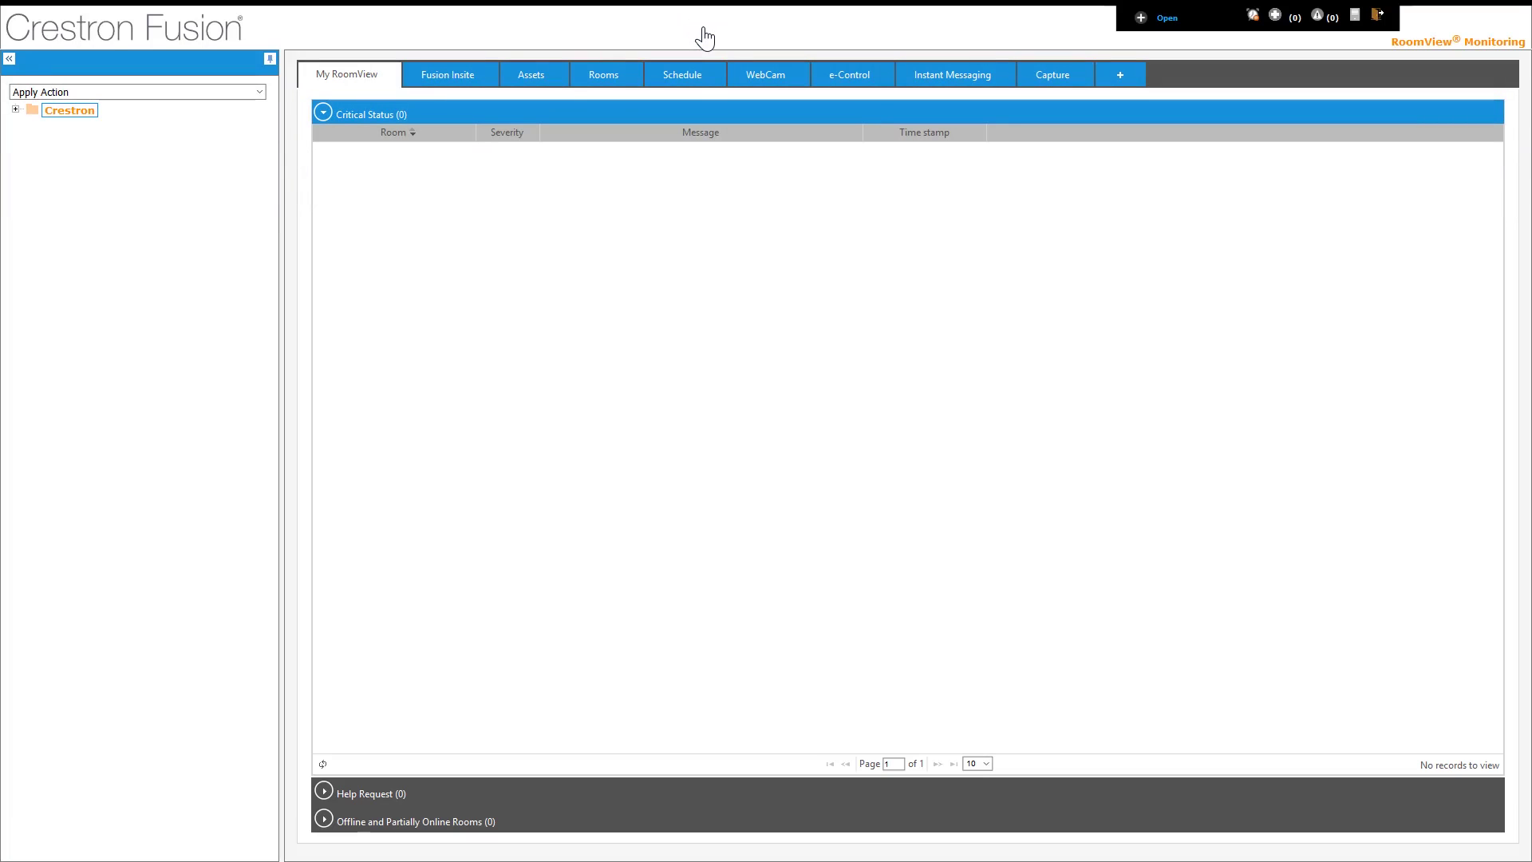
left_click(533, 75)
left_click(14, 110)
left_click(28, 153)
left_click(41, 179)
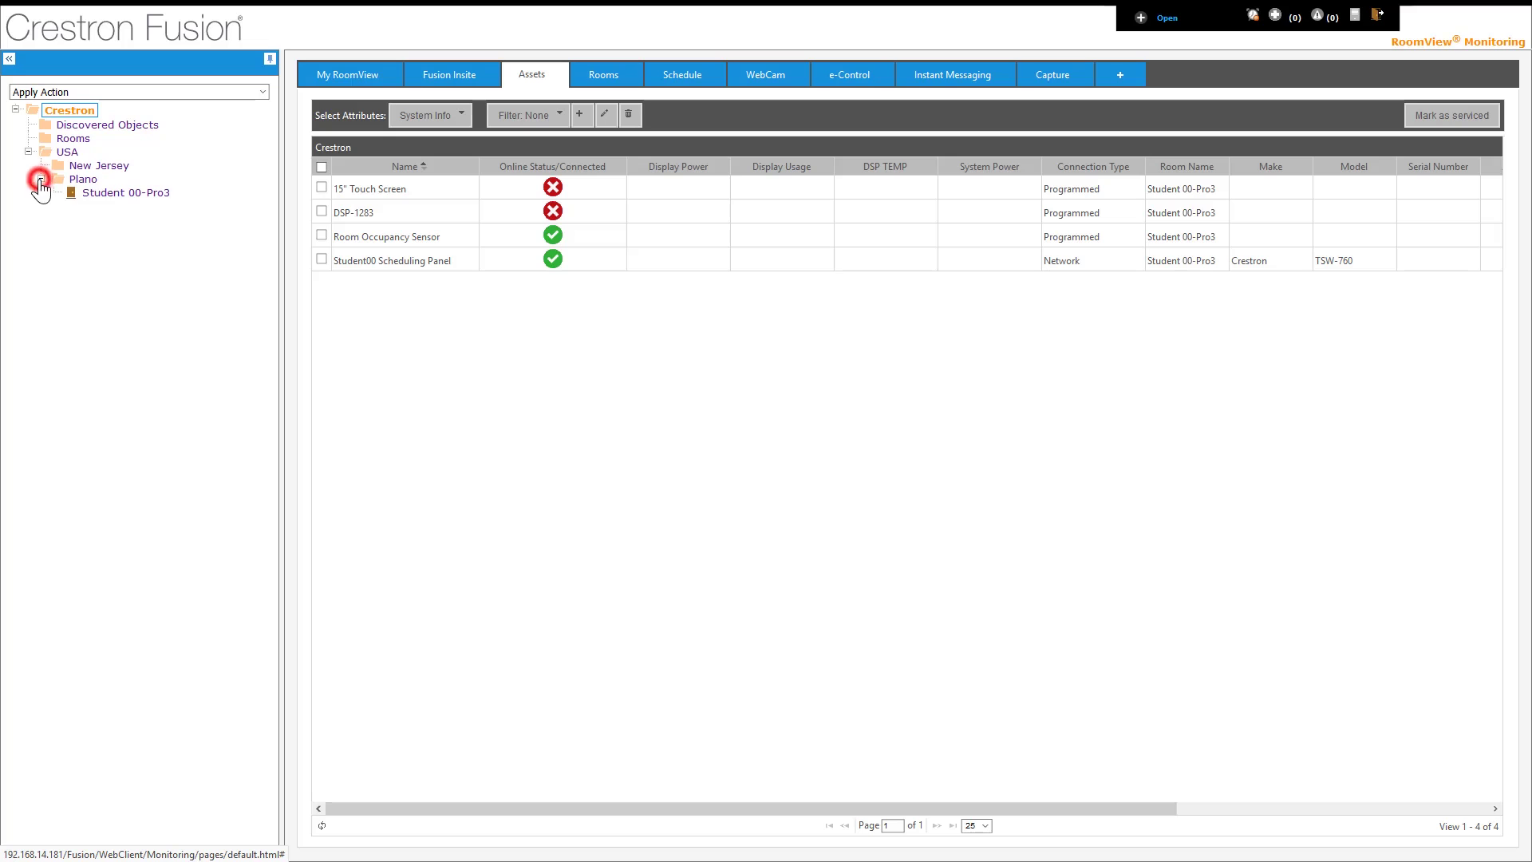
left_click(73, 182)
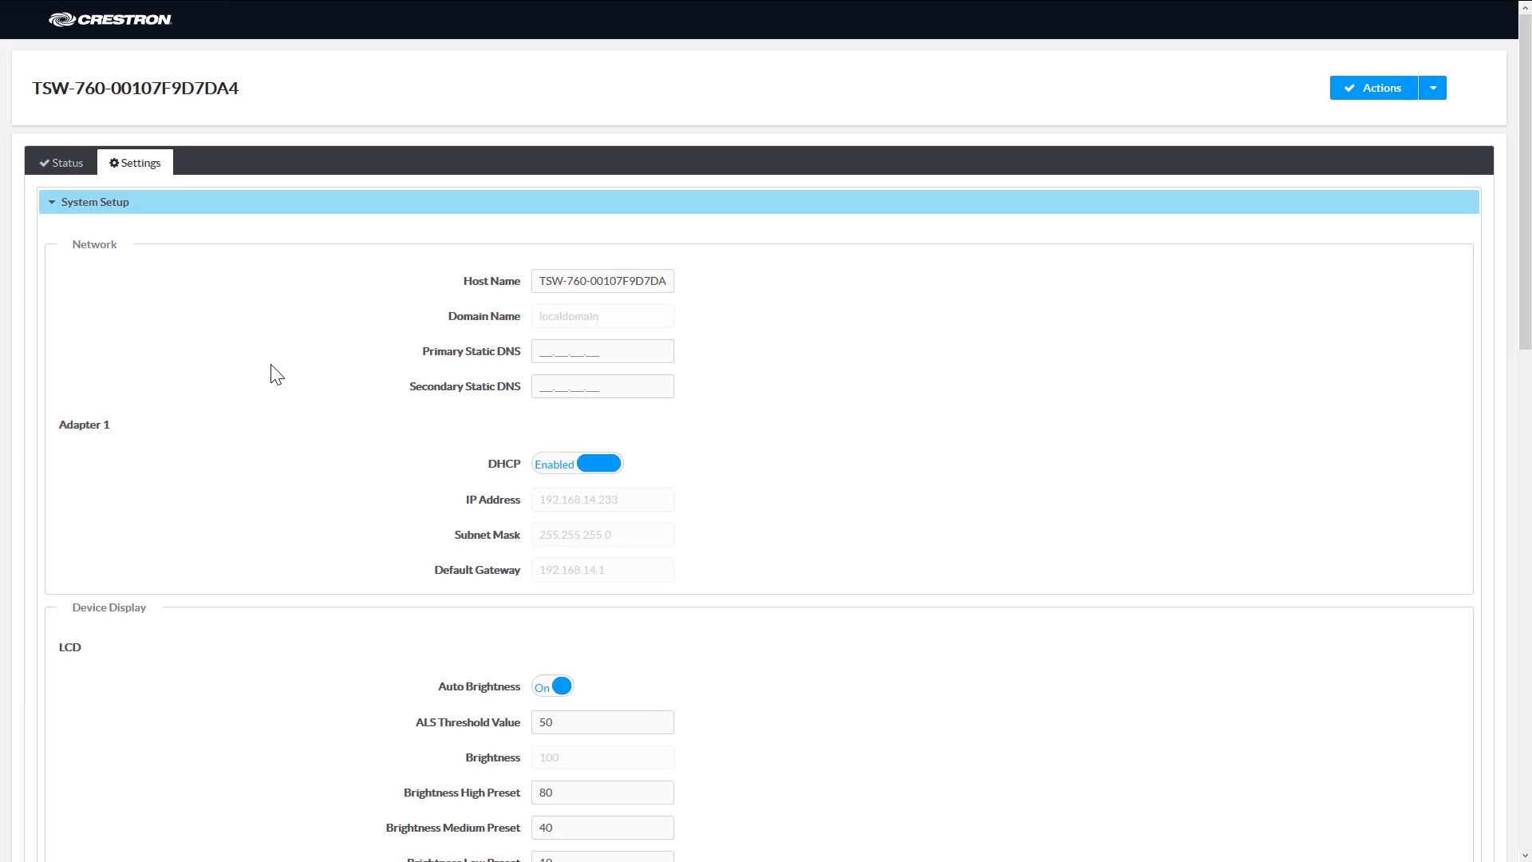
Enable Fusion Cloud in the TSW-760's System Setup settings, and save the change with a device reboot
scroll(246, 427, "down", 7)
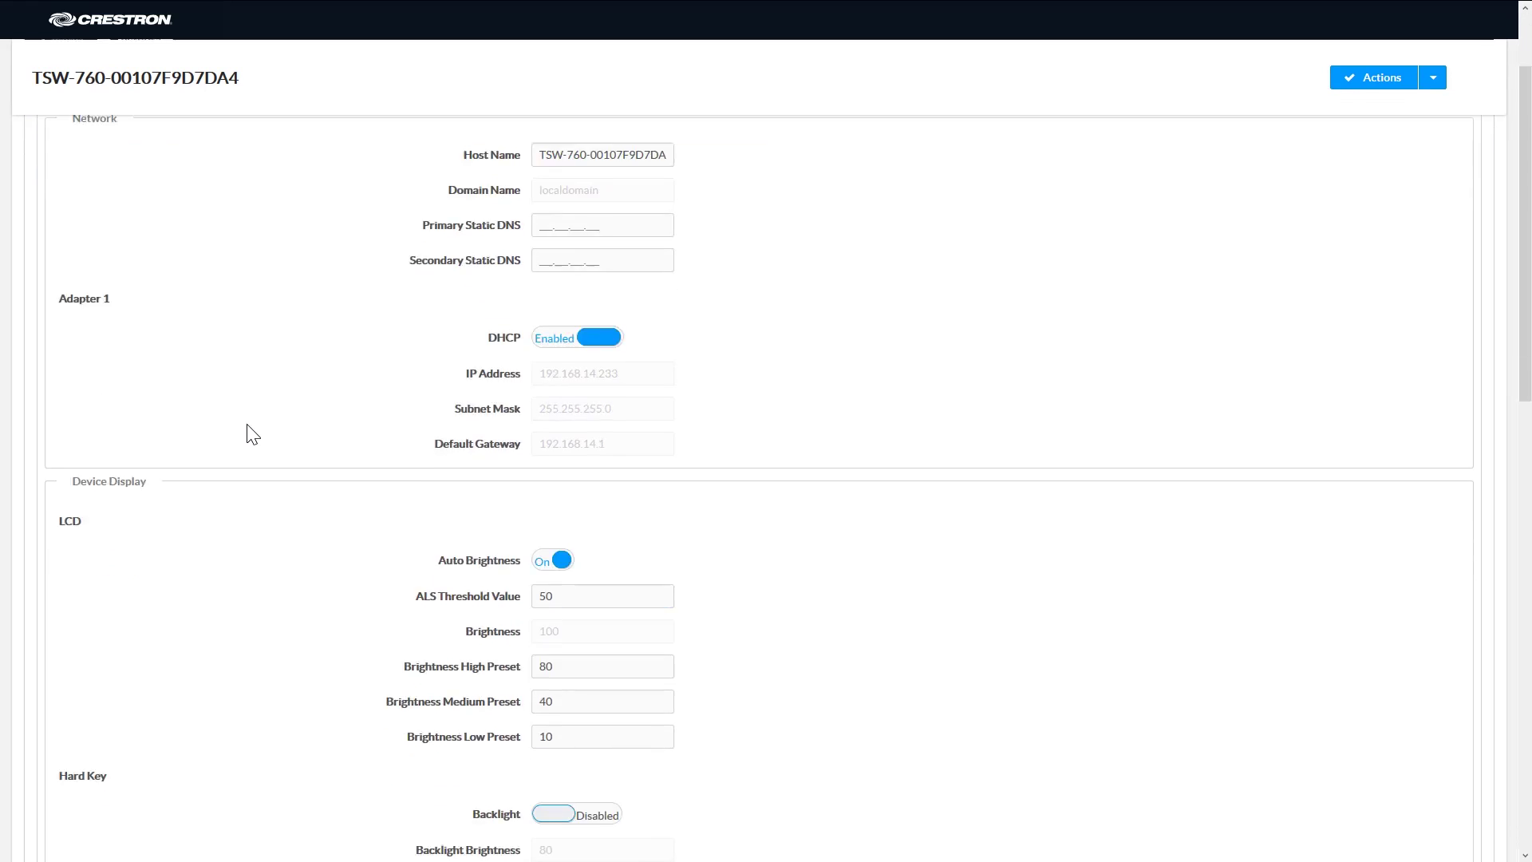
scroll(227, 439, "down", 8)
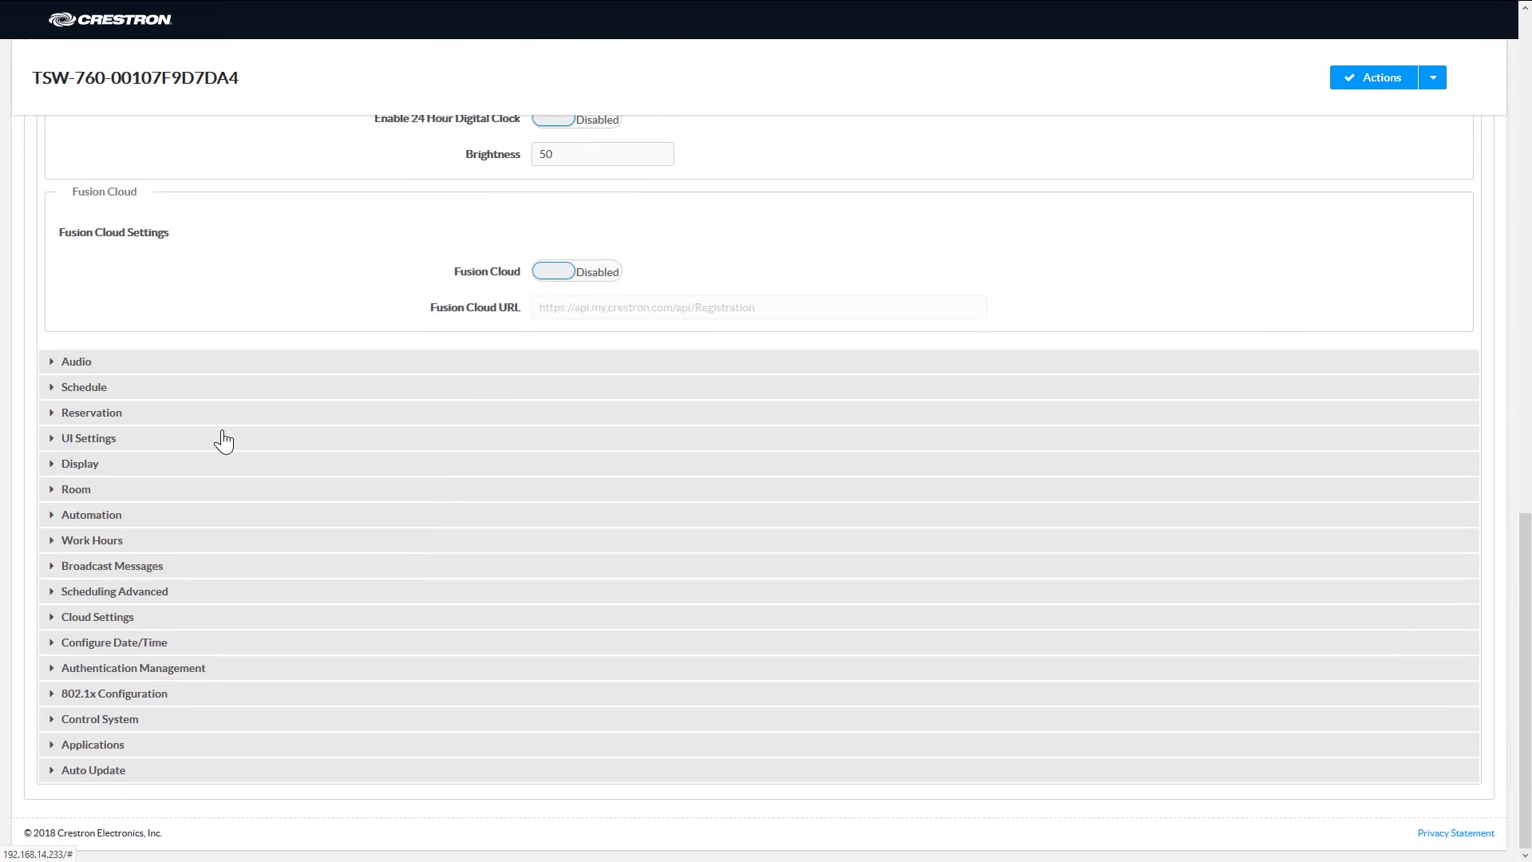
left_click(556, 275)
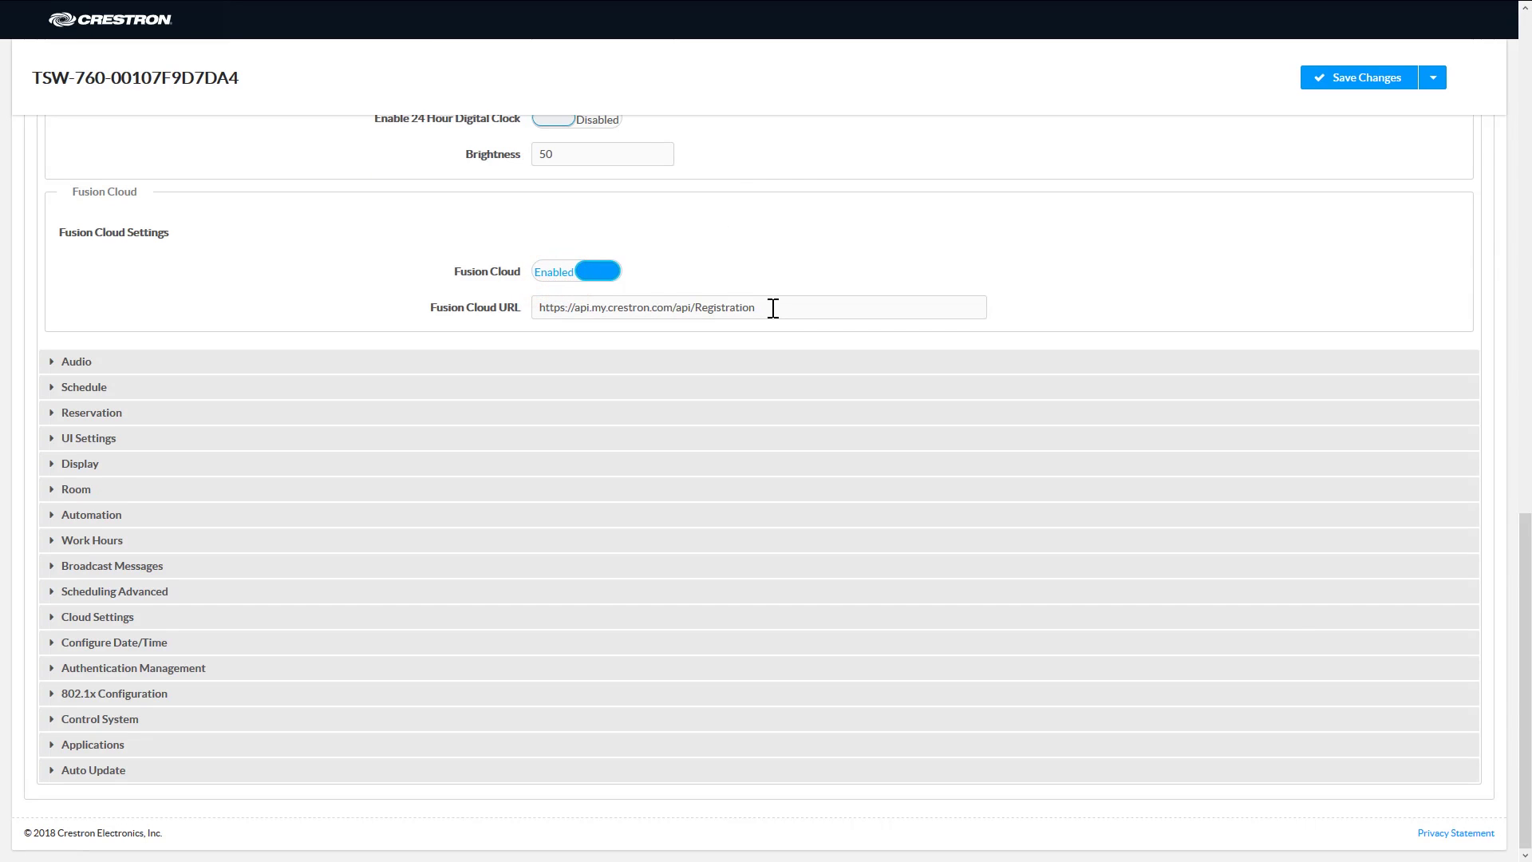
left_click_drag(773, 307, 537, 308)
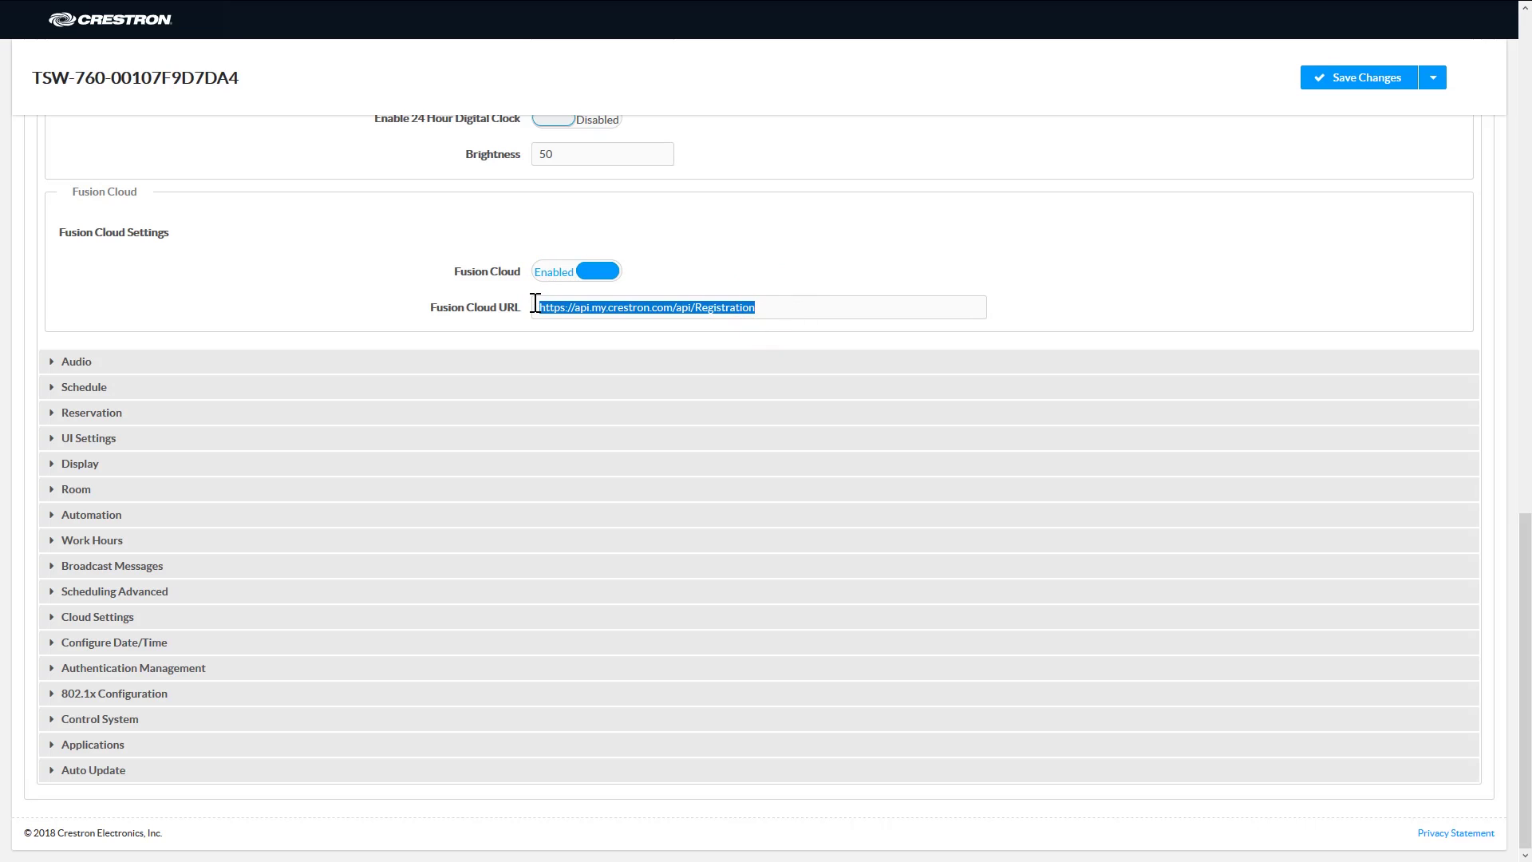
left_click(885, 232)
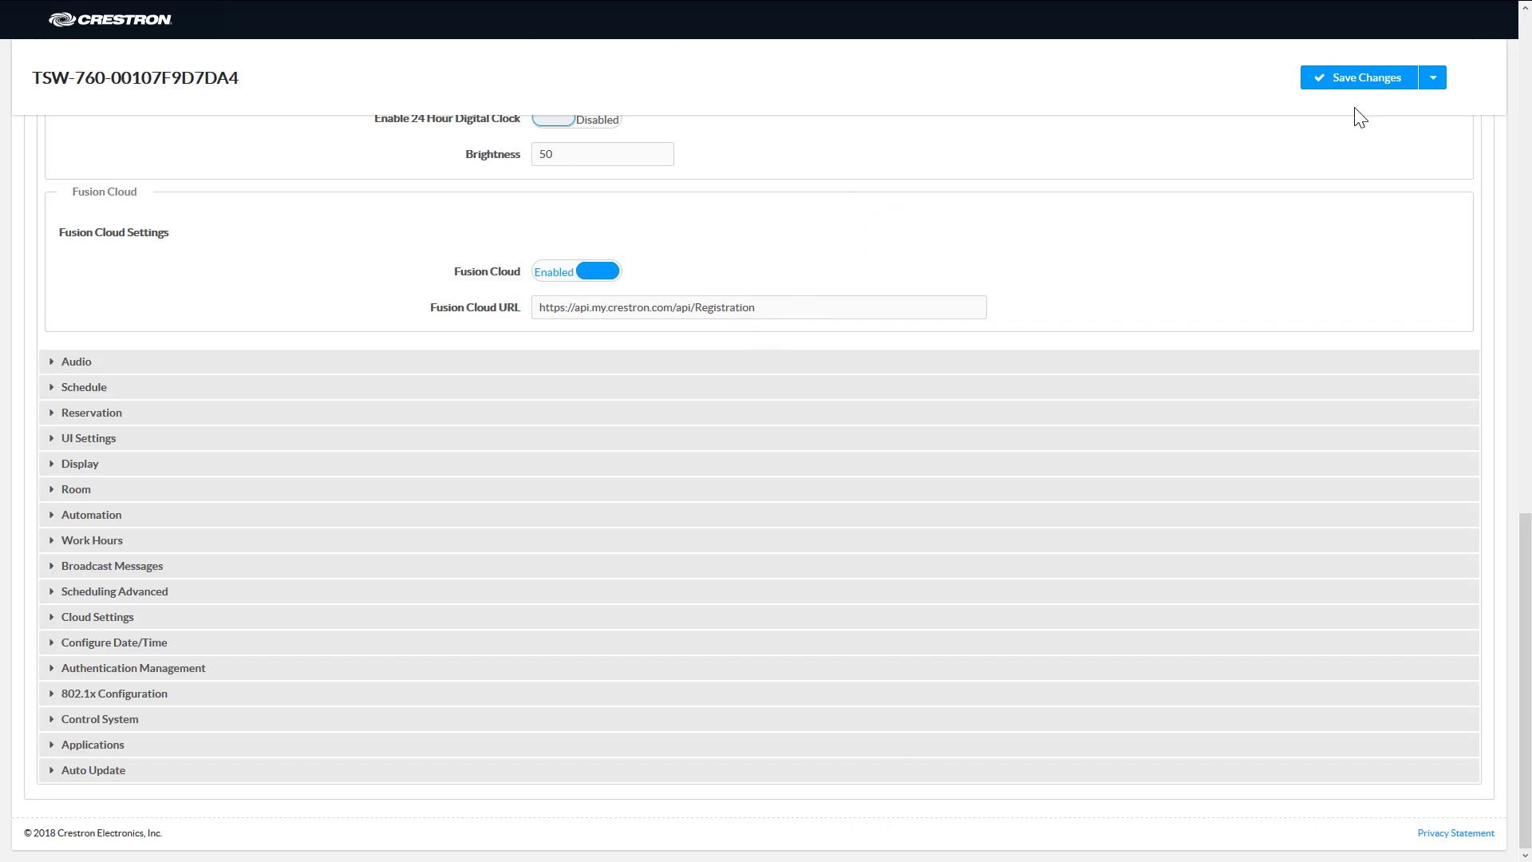
left_click(1352, 81)
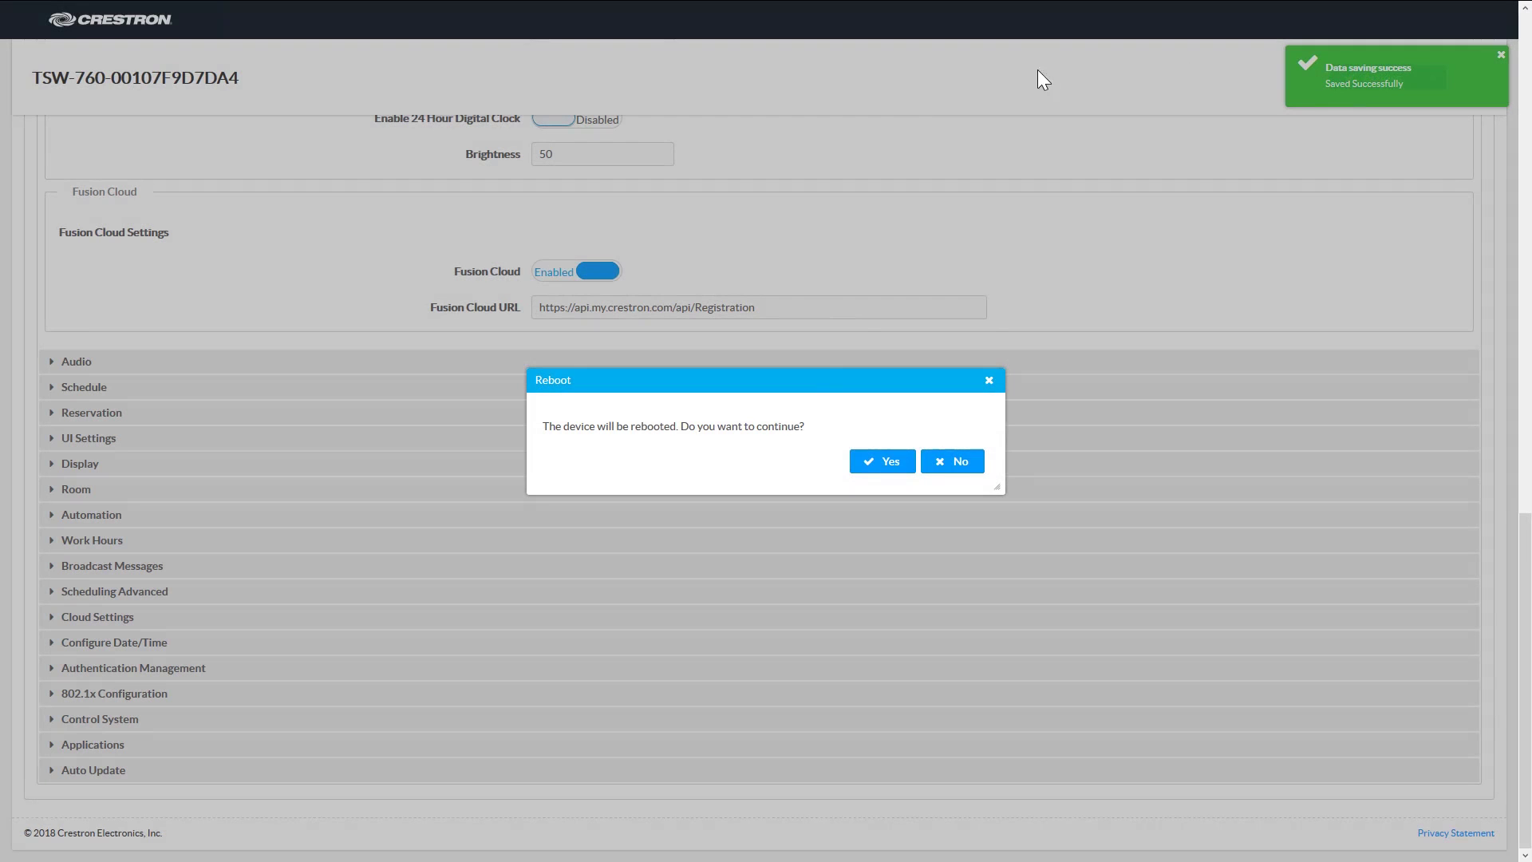
left_click(895, 469)
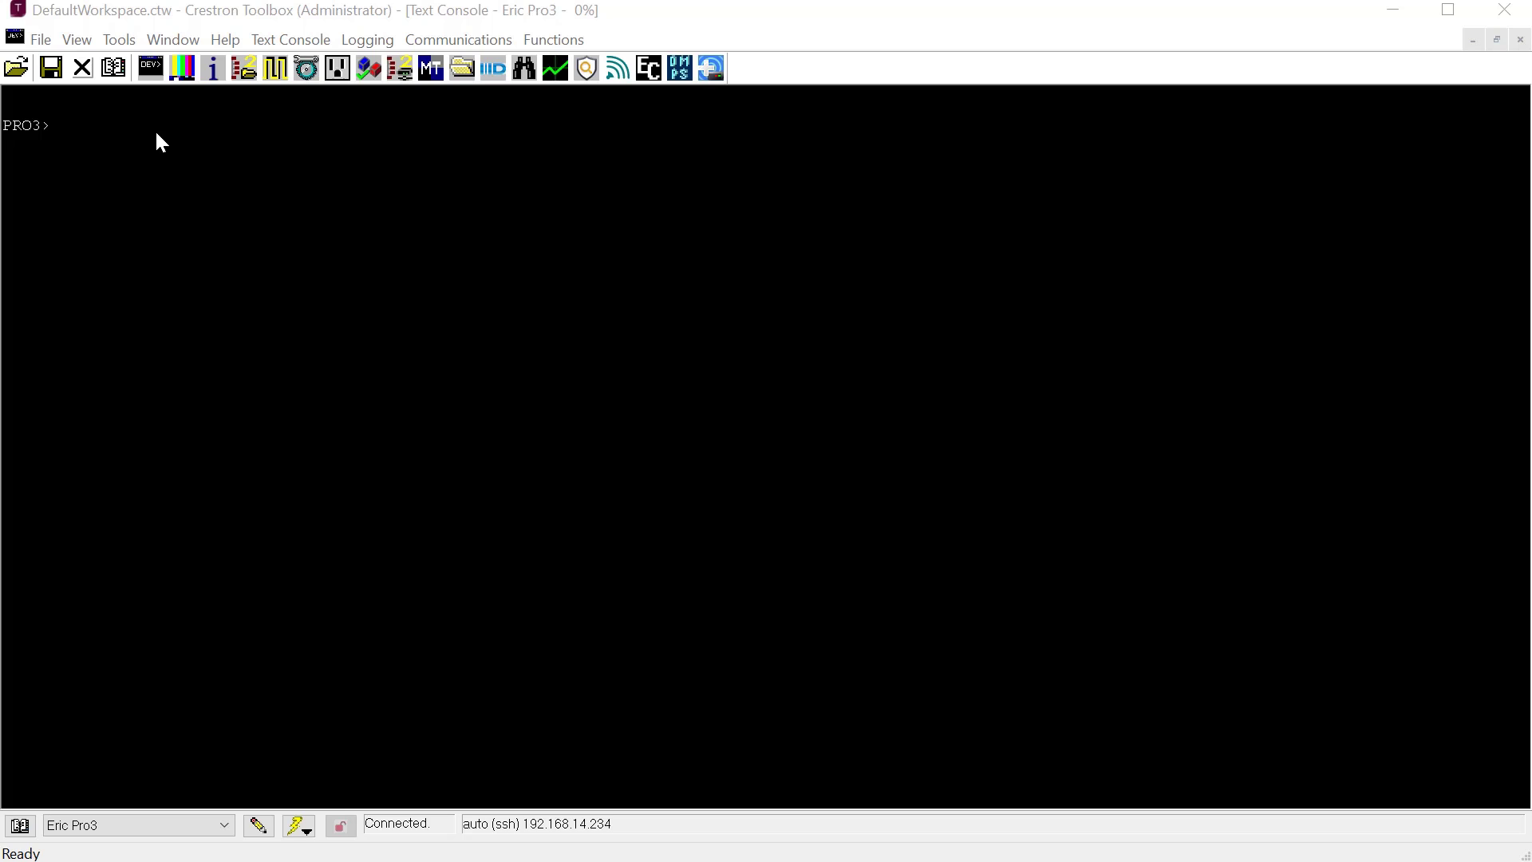
In the Crestron Toolbox text console, check the PRO3's cloud setting with cloudenable and turn it on with cloudenable on
left_click(156, 134)
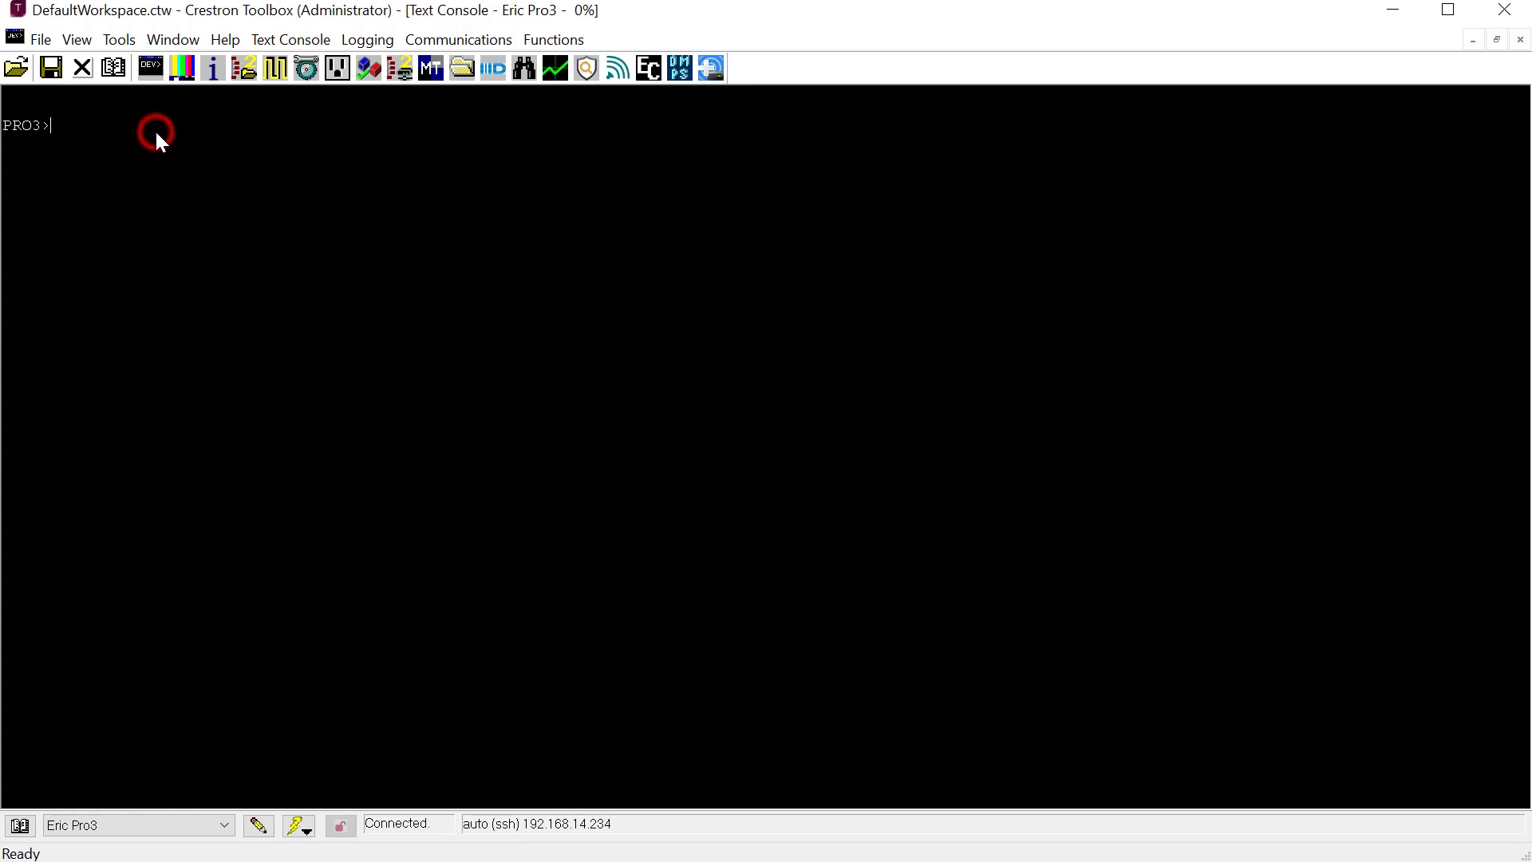
type("cloudenable")
key("Return")
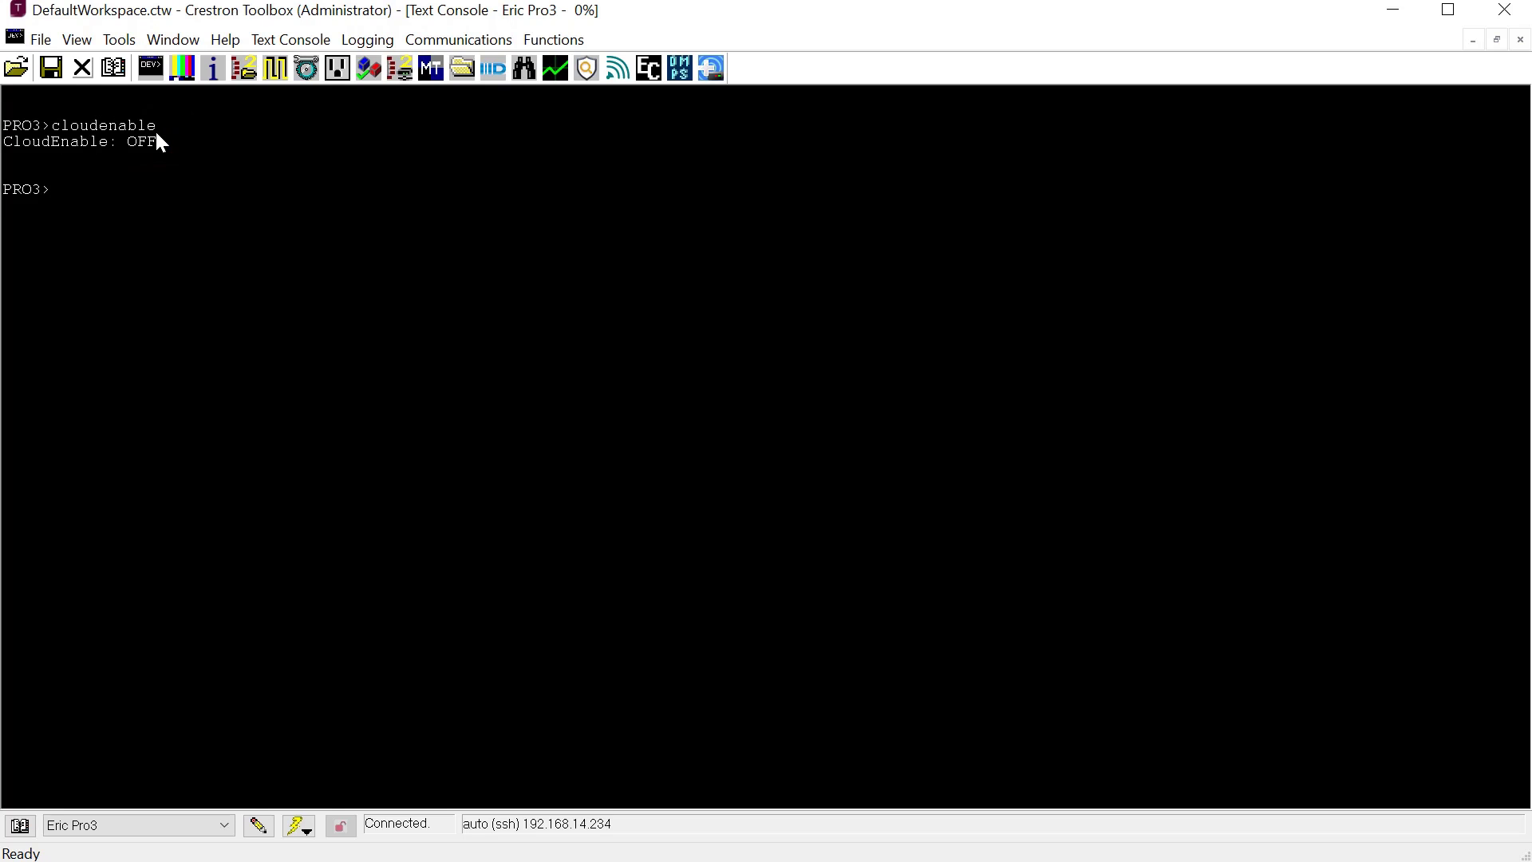
type("cloudenable on")
key("Return")
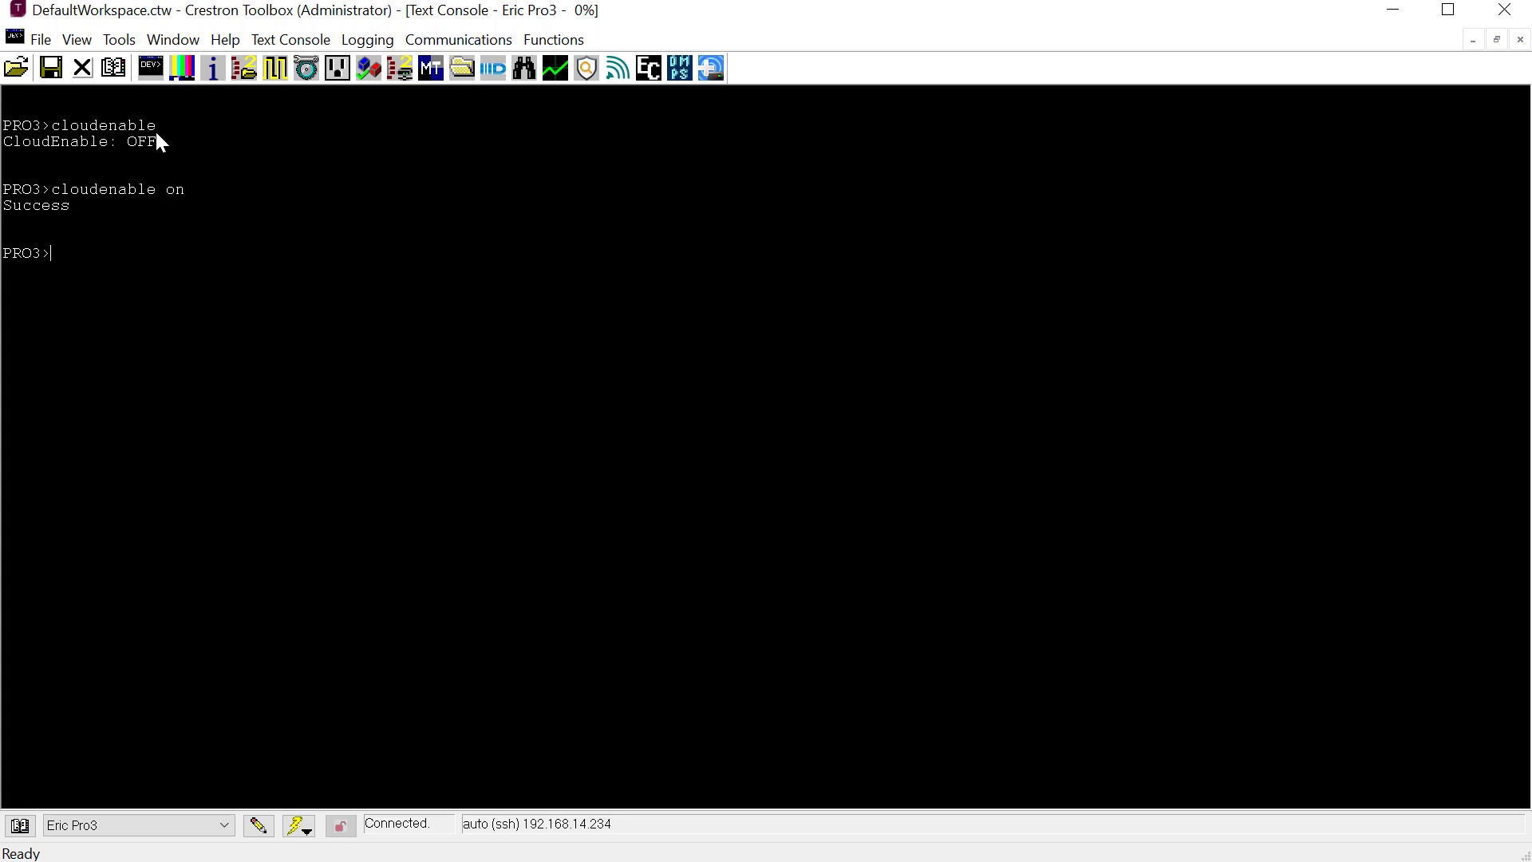
type("cloudurl")
key("Return")
type("cloudurl")
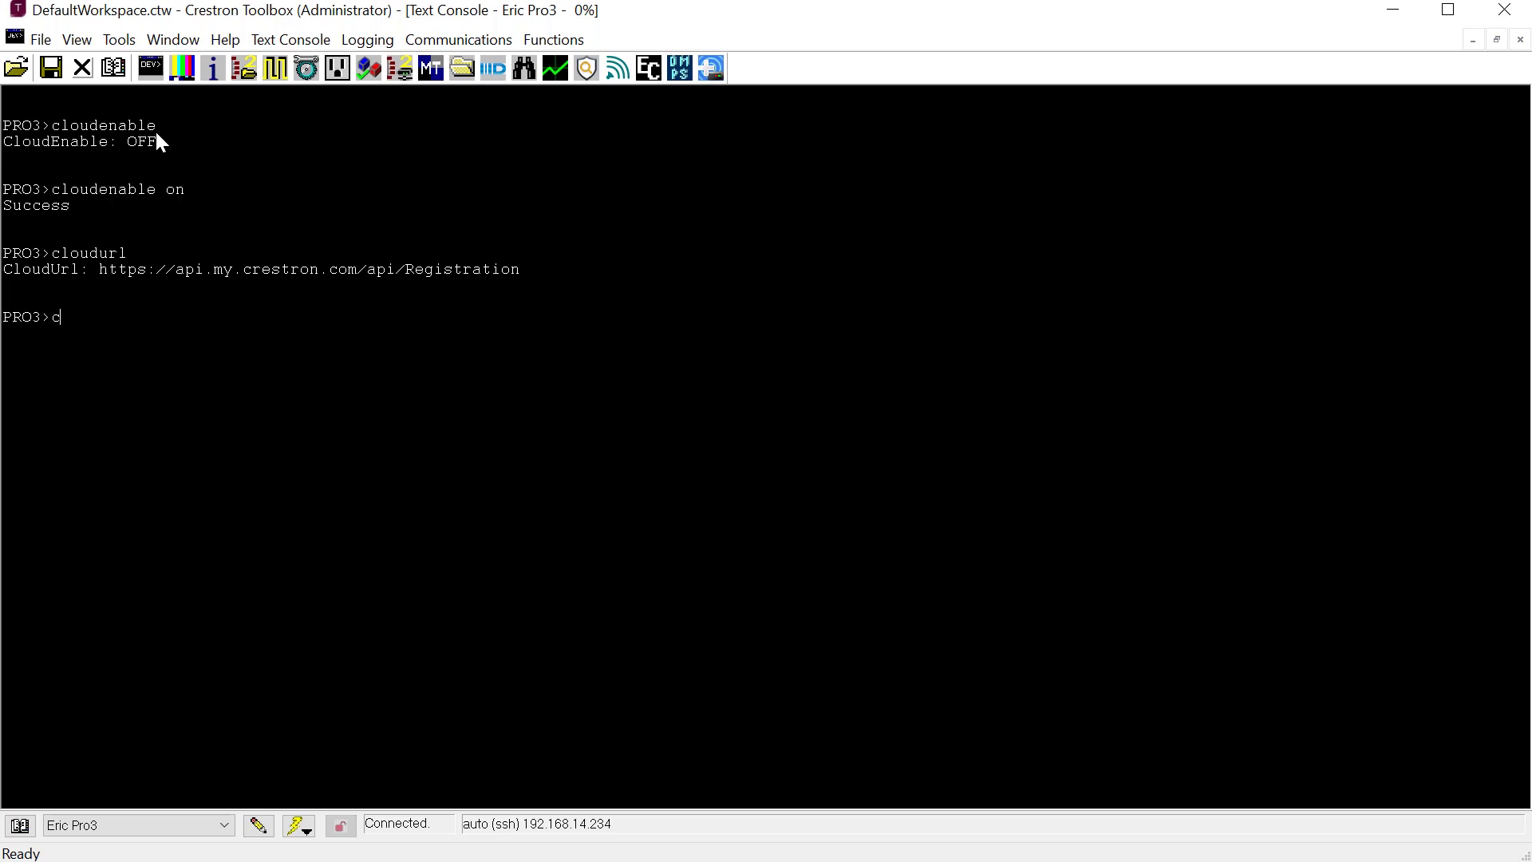
type(" https://fsg.will.supply.url/api/")
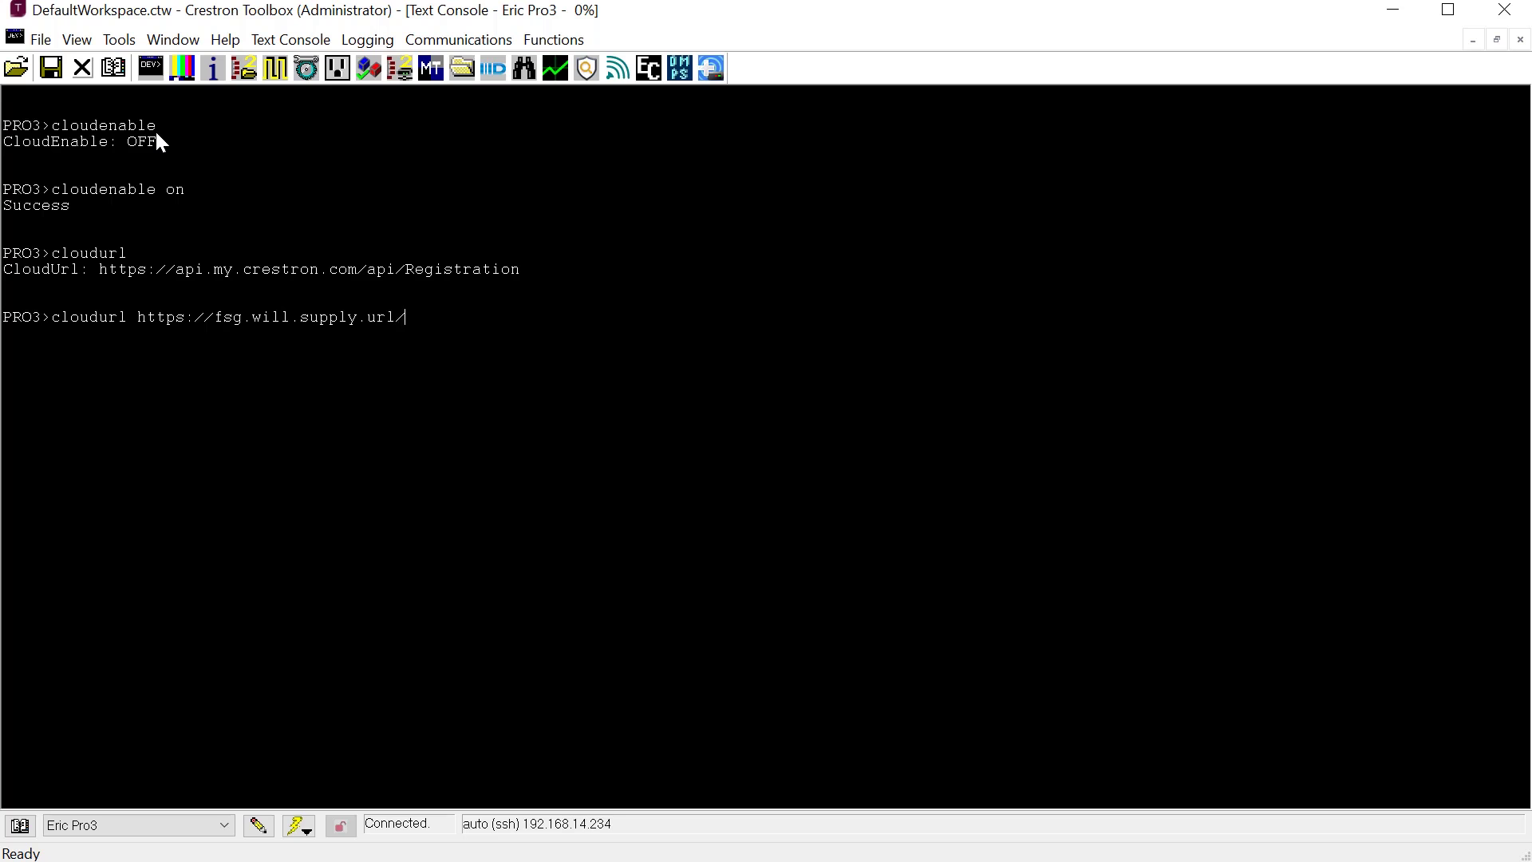
type("Registration")
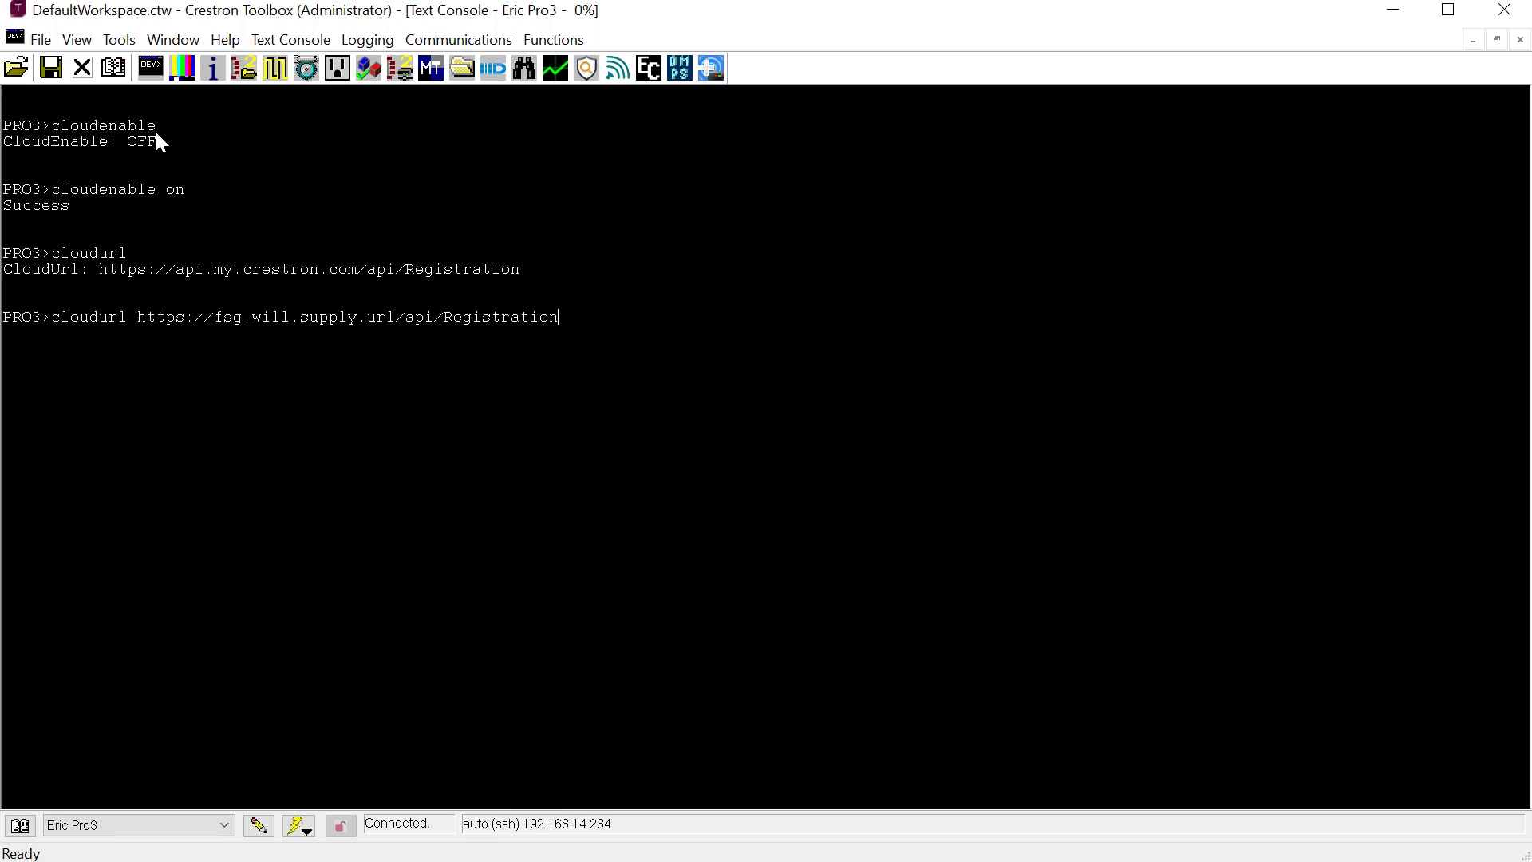